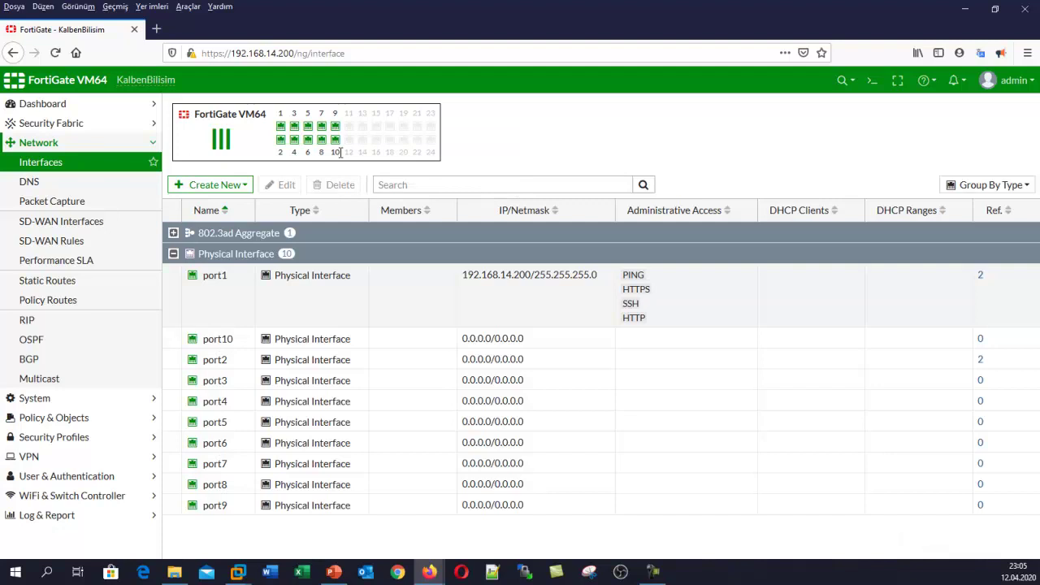
- Open the port2 interface for editing and set both its alias and its role to LAN
{"action": "mouse_move", "coordinate": [283, 130]}
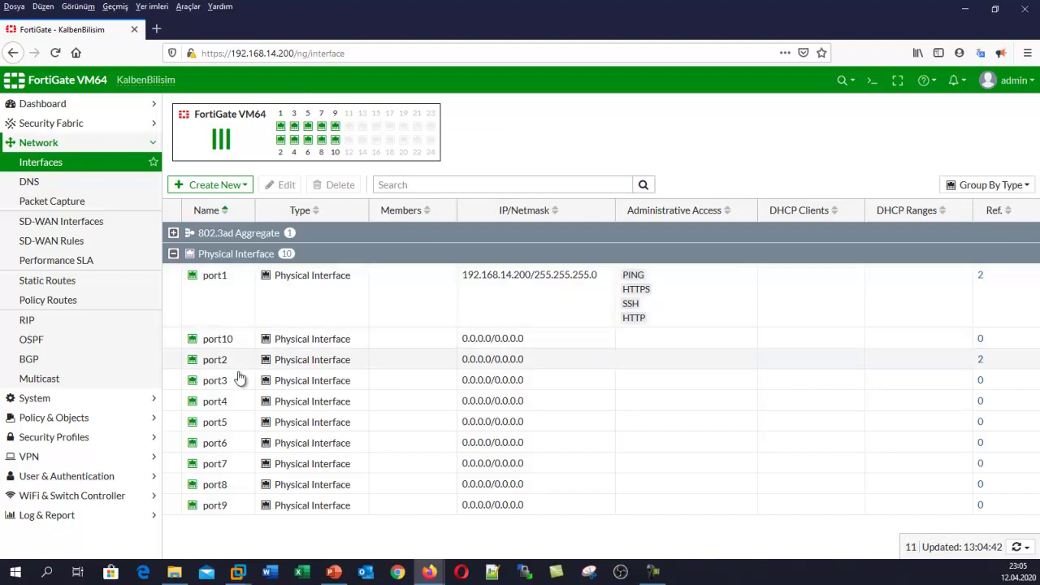
{"action": "left_click", "coordinate": [235, 367]}
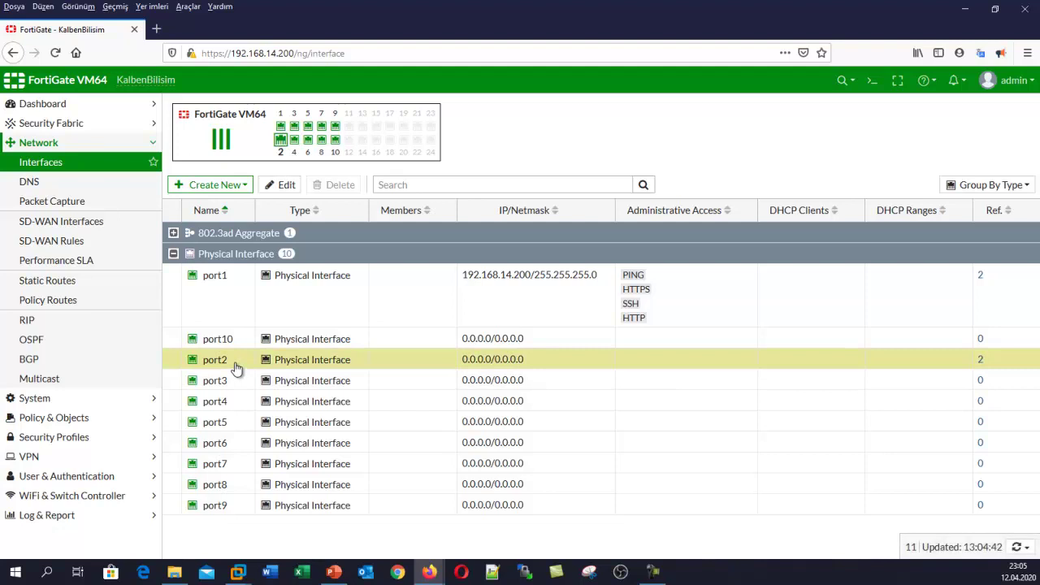
{"action": "left_click", "coordinate": [277, 185]}
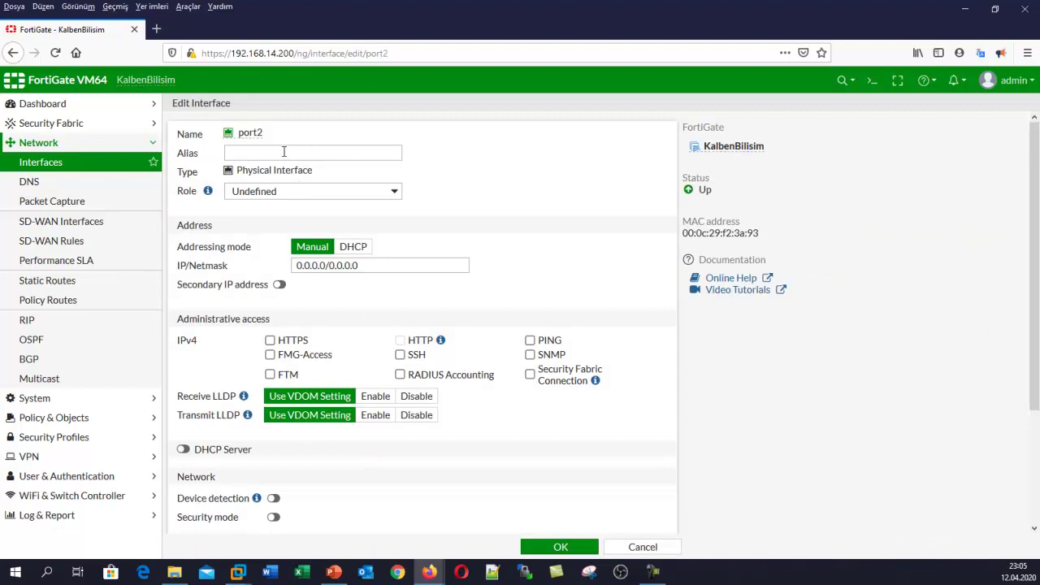
{"action": "left_click", "coordinate": [284, 152]}
{"action": "type", "text": "LAN"}
{"action": "left_click", "coordinate": [270, 195]}
{"action": "left_click", "coordinate": [258, 206]}
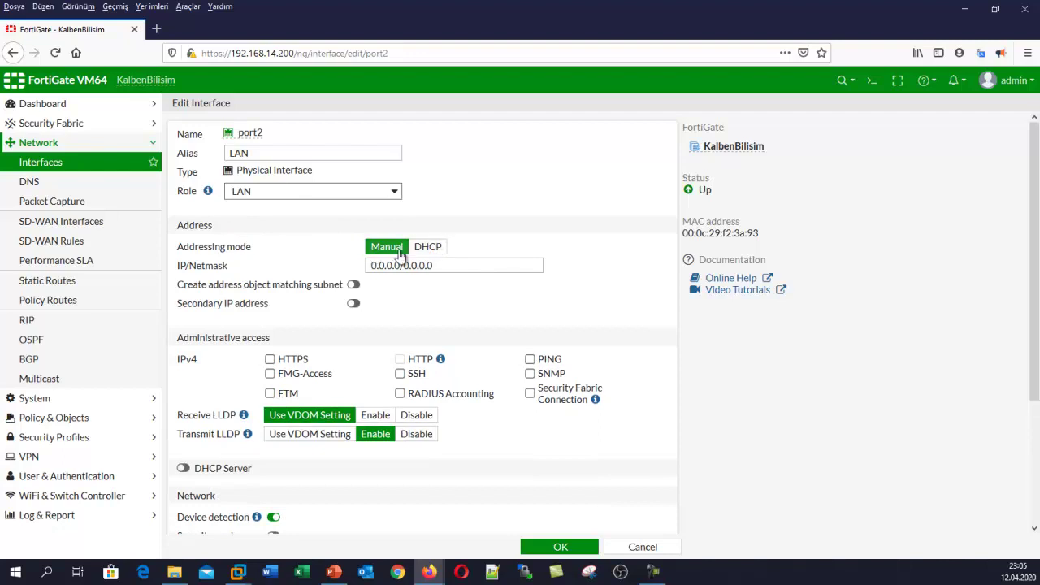
- Set port2's IP/Netmask to 10.6.70.1/24 and enable creation of an address object matching the subnet
{"action": "left_click_drag", "start_coordinate": [441, 265], "coordinate": [318, 264]}
{"action": "type", "text": "10"}
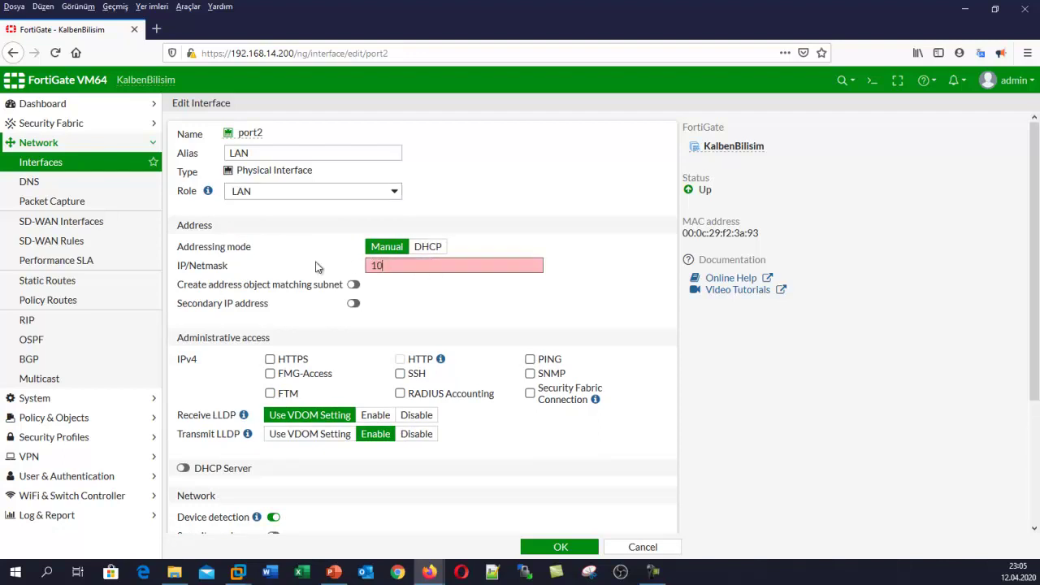
{"action": "type", "text": ".6.70.1/24"}
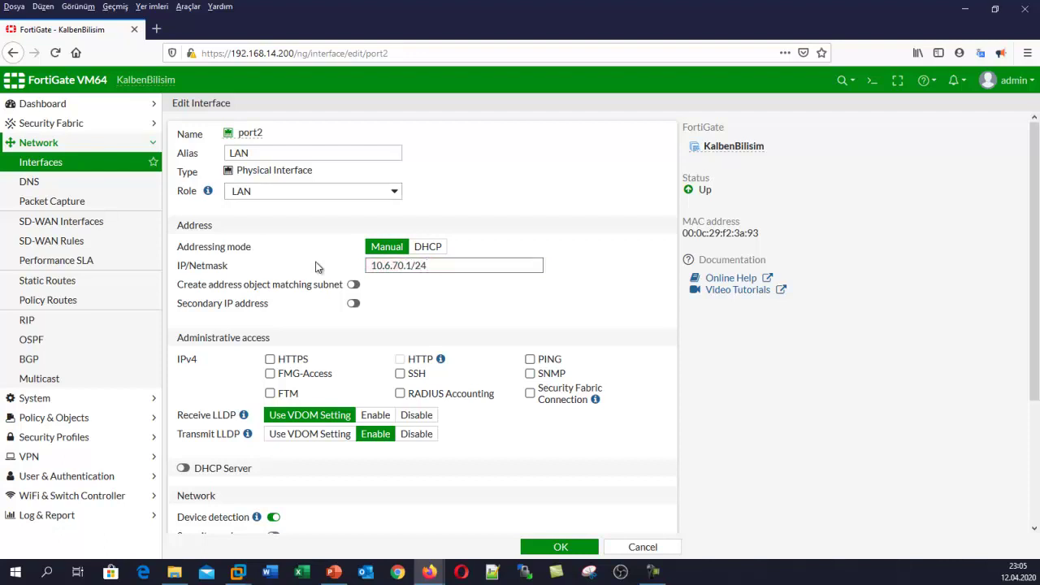
{"action": "left_click", "coordinate": [353, 285]}
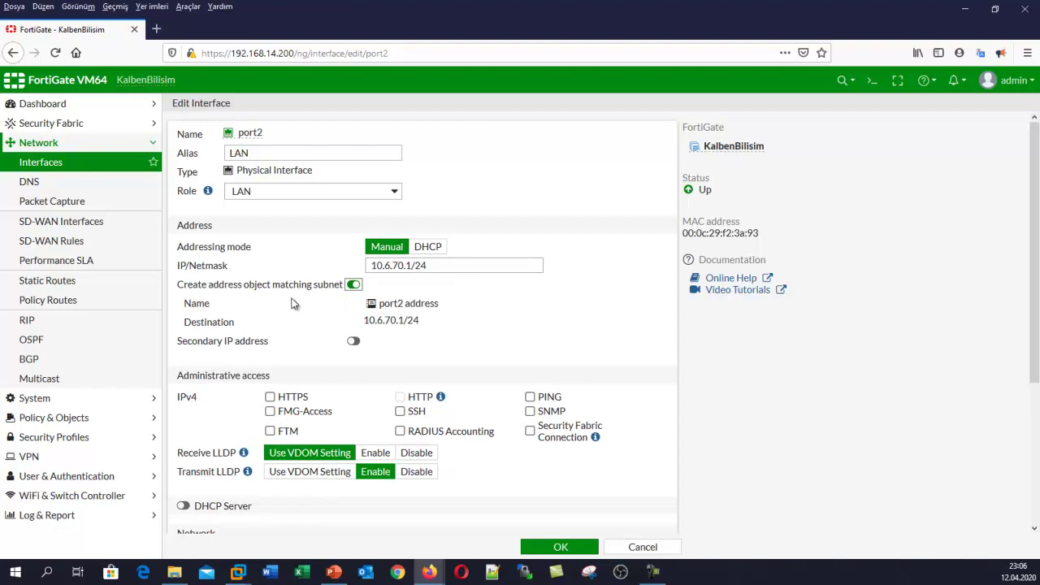
{"action": "left_click_drag", "start_coordinate": [442, 308], "coordinate": [365, 307]}
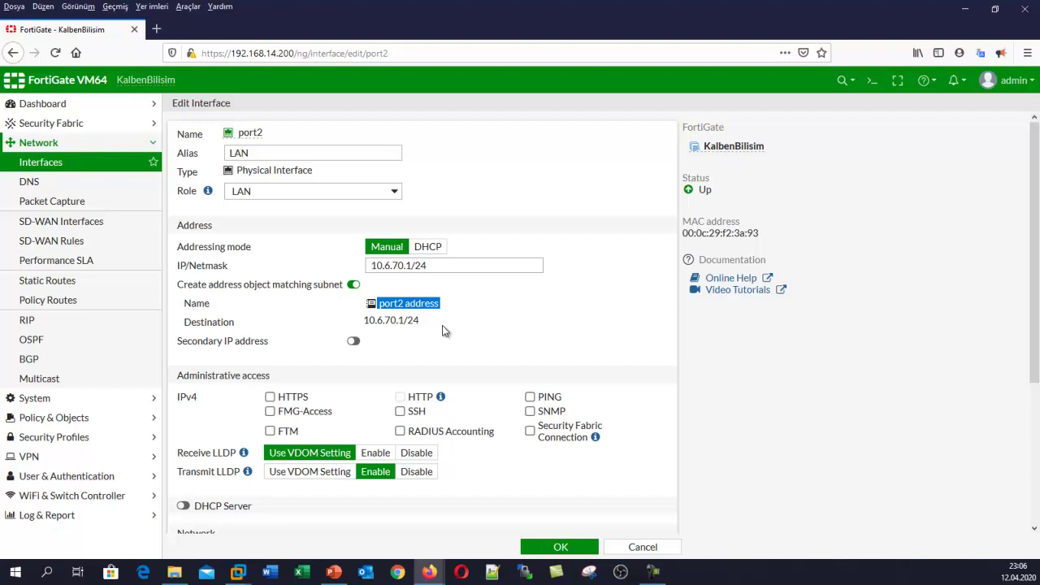
- Allow HTTPS, HTTP and PING as IPv4 administrative access on port2
{"action": "scroll", "coordinate": [442, 325], "scroll_direction": "down", "scroll_amount": 2}
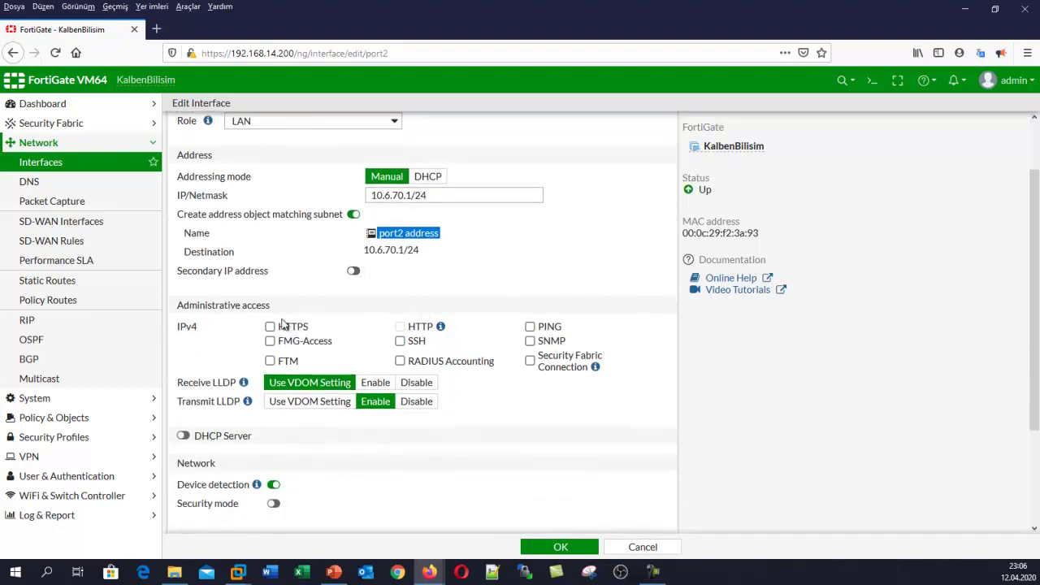
{"action": "left_click_drag", "start_coordinate": [273, 307], "coordinate": [179, 310]}
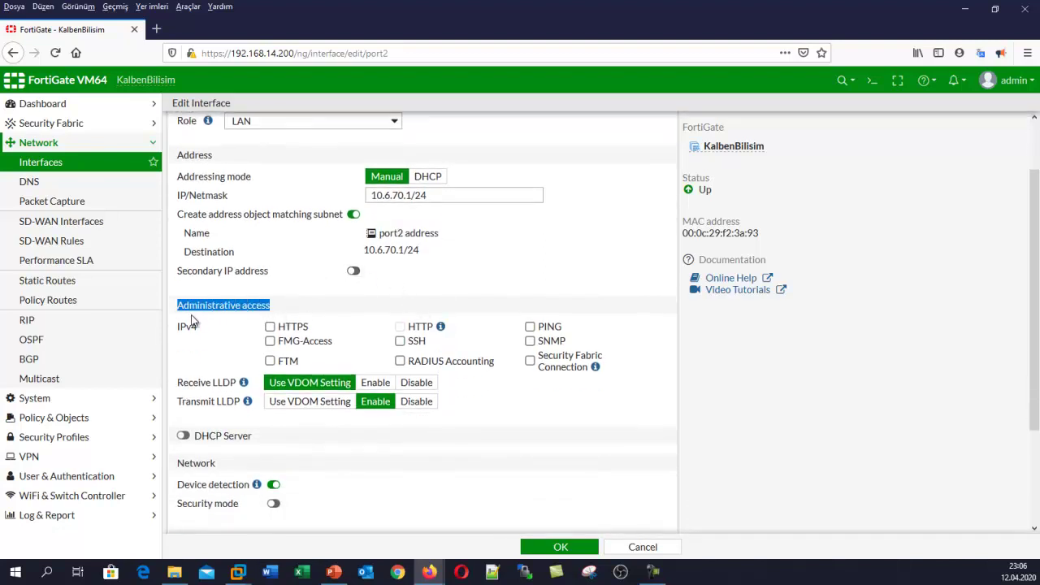
{"action": "scroll", "coordinate": [195, 322], "scroll_direction": "down", "scroll_amount": 4}
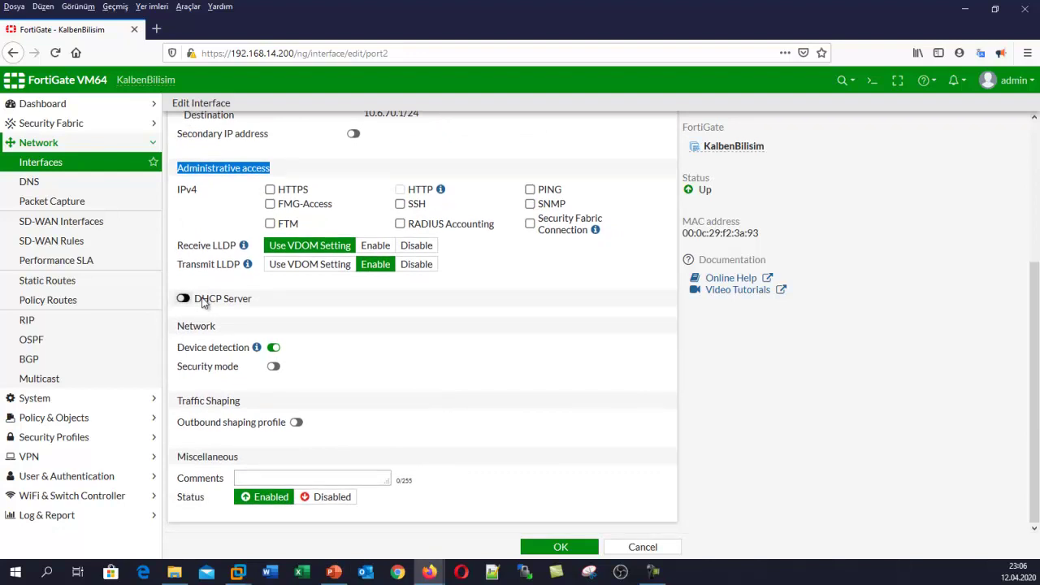
{"action": "left_click", "coordinate": [272, 179]}
{"action": "left_click", "coordinate": [270, 190]}
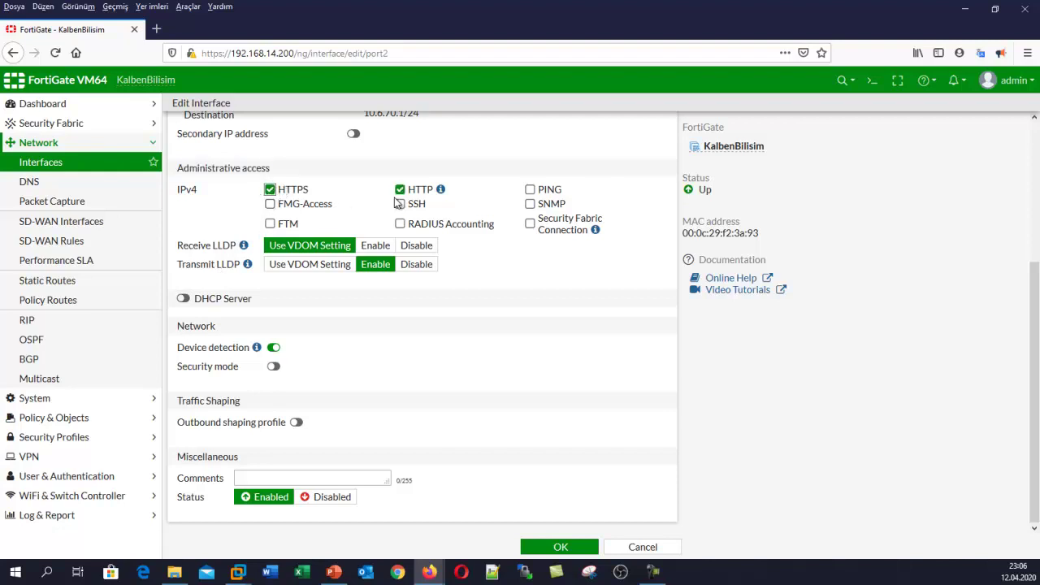
{"action": "left_click", "coordinate": [529, 191]}
- Enable the DHCP server on port2 and expand its advanced options, trying Relay mode before choosing Server
{"action": "left_click", "coordinate": [183, 298]}
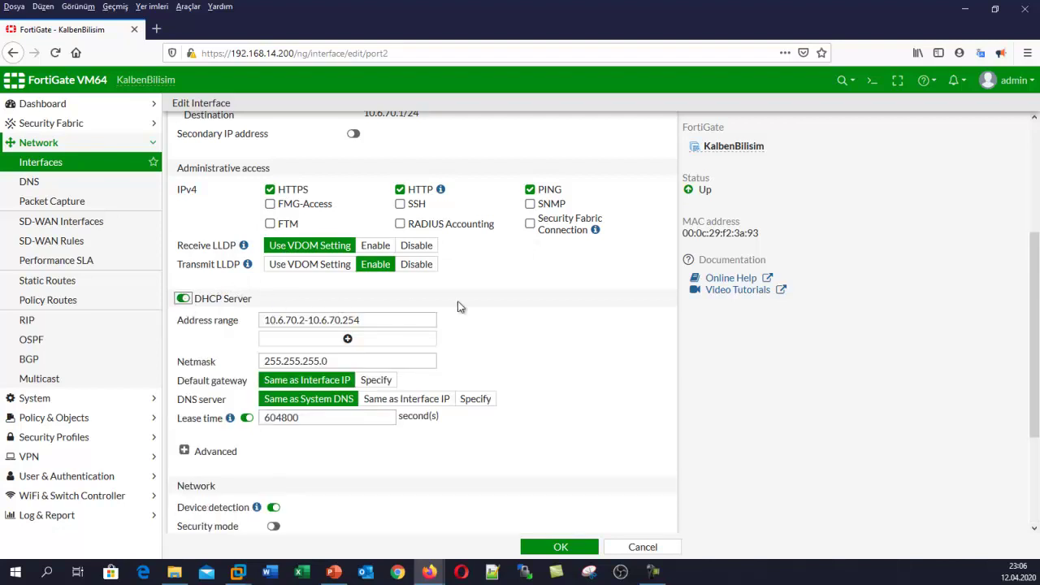
{"action": "left_click_drag", "start_coordinate": [1029, 247], "coordinate": [1036, 343]}
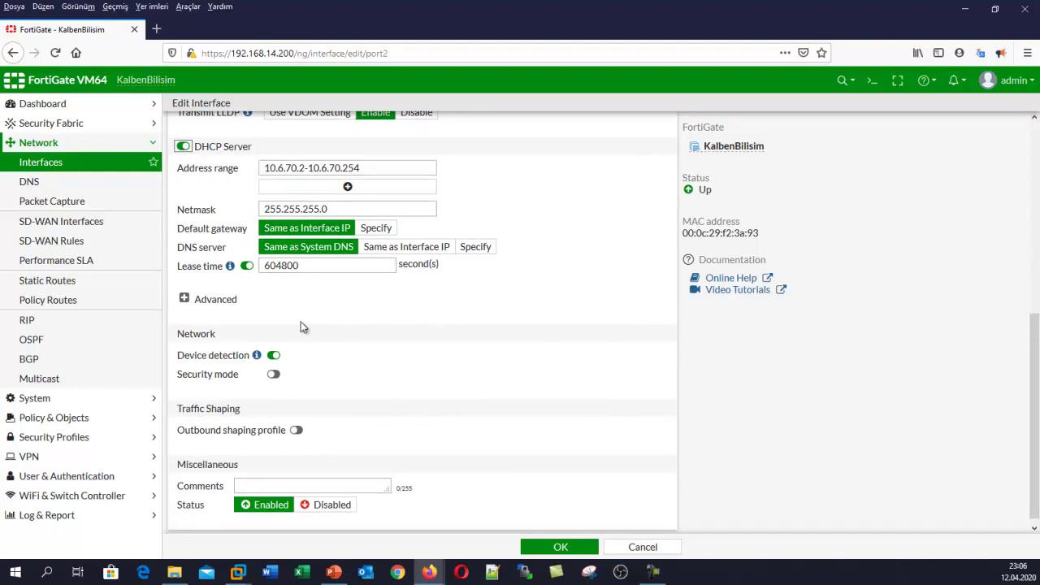
{"action": "left_click", "coordinate": [184, 300]}
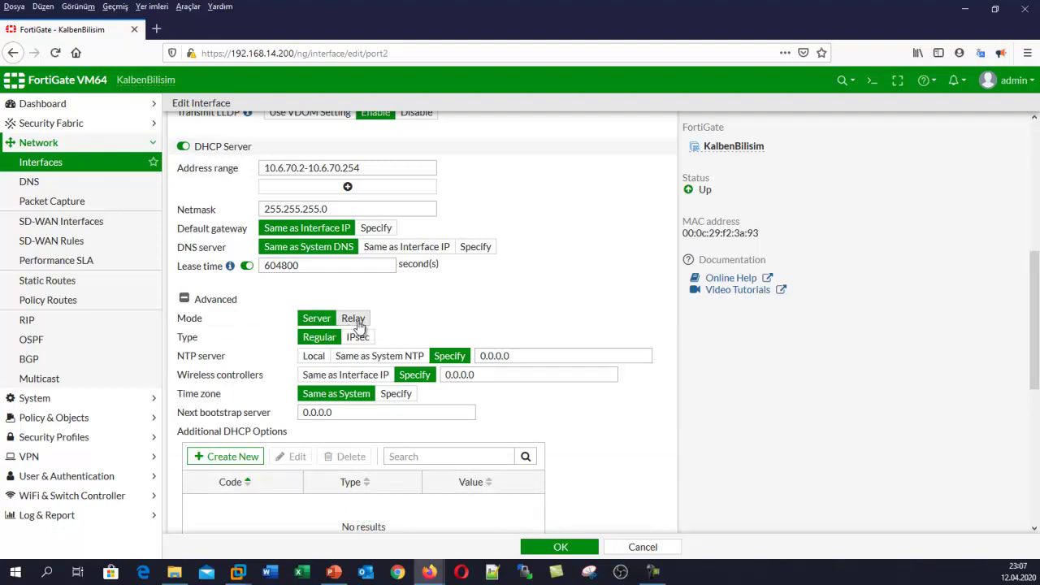
{"action": "left_click", "coordinate": [359, 324]}
{"action": "left_click", "coordinate": [275, 255]}
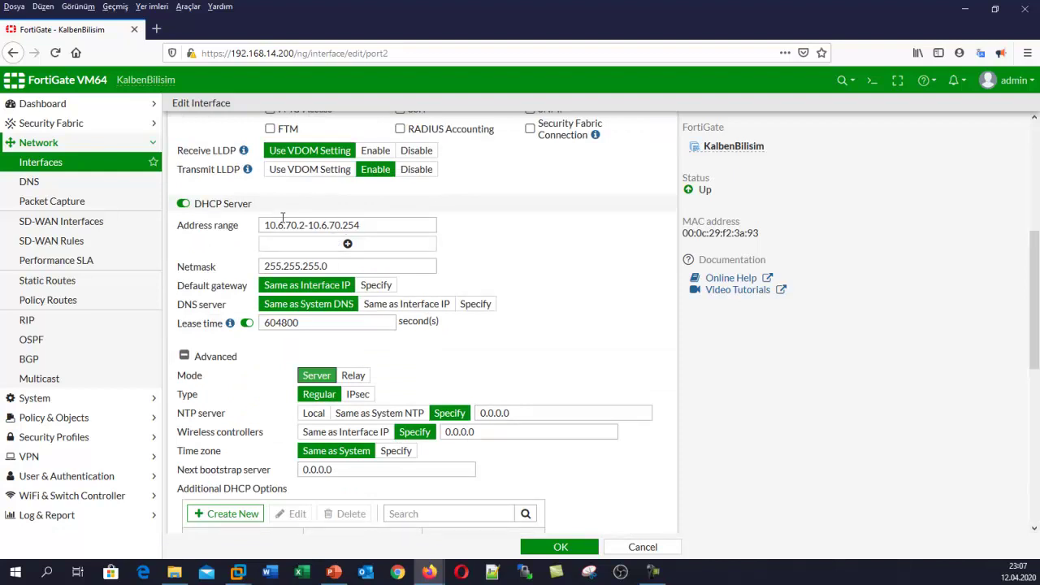
- Set the DHCP server's first address range to 10.6.70.20-10.6.70.50
{"action": "left_click", "coordinate": [306, 224]}
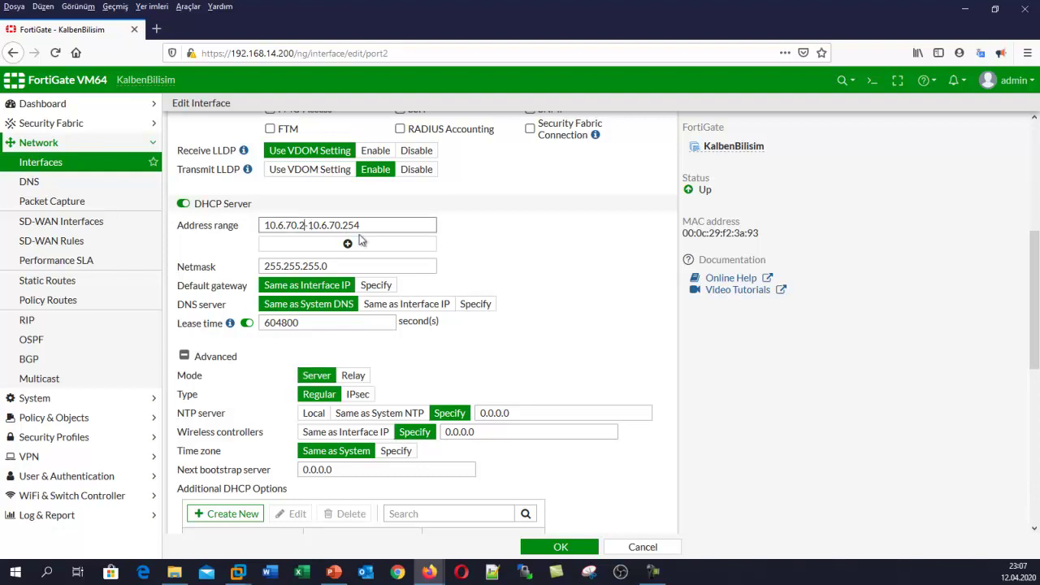
{"action": "type", "text": "0"}
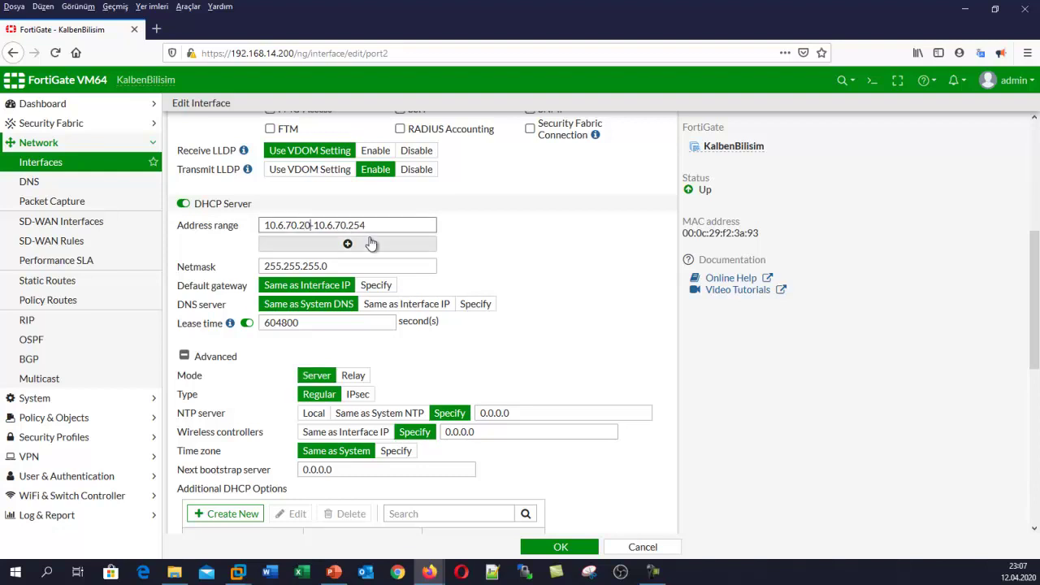
{"action": "left_click_drag", "start_coordinate": [348, 230], "coordinate": [399, 222]}
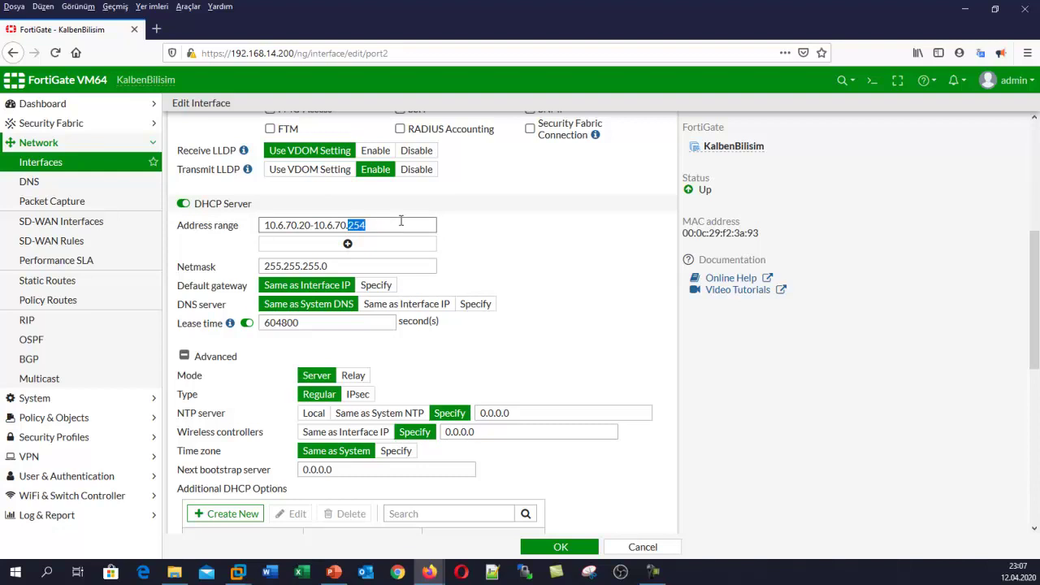
{"action": "type", "text": "50"}
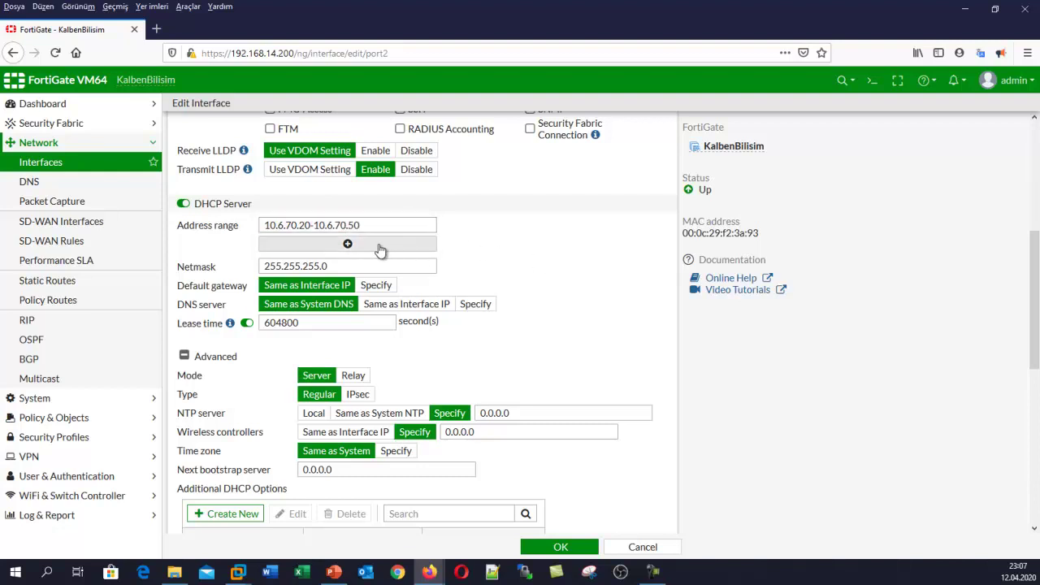
- Add further DHCP address ranges and remove the 10.6.70.51-10.6.70.254 range
{"action": "left_click", "coordinate": [379, 248]}
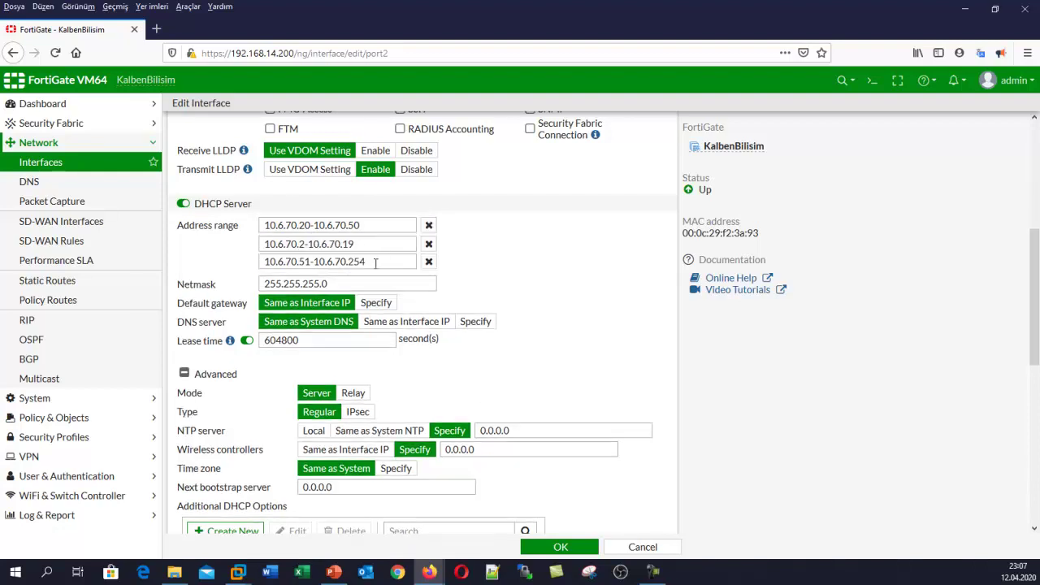
{"action": "left_click_drag", "start_coordinate": [376, 263], "coordinate": [244, 262]}
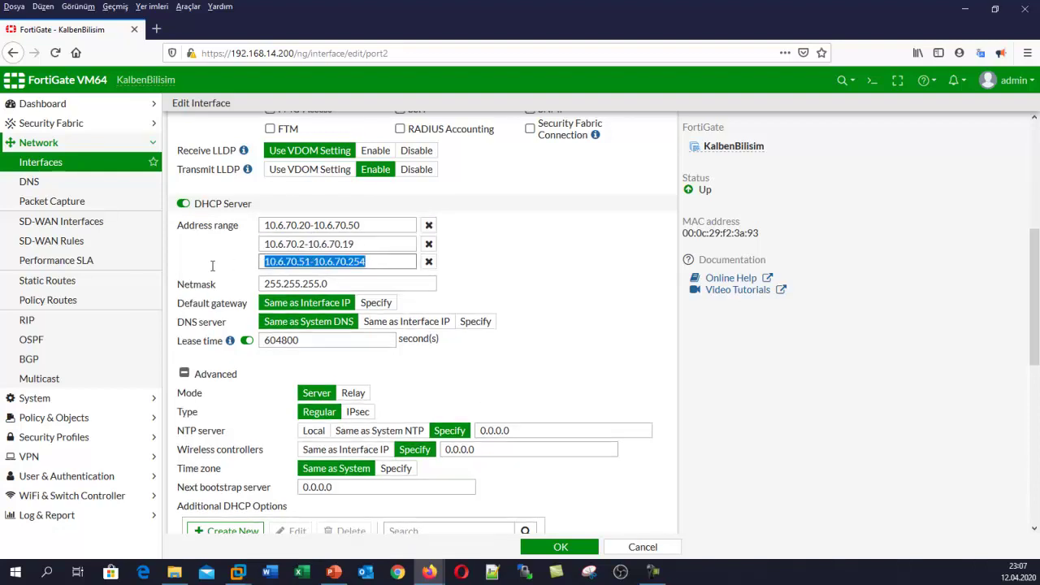
{"action": "key", "text": "BackSpace"}
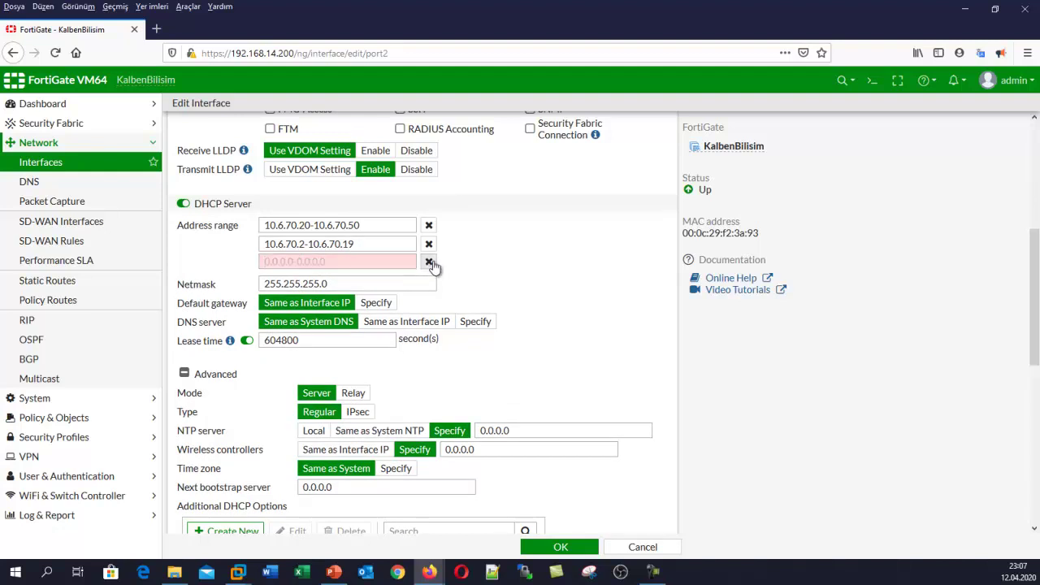
{"action": "left_click", "coordinate": [428, 261]}
- Set the second DHCP address range to 10.6.70.100-10.6.70.150
{"action": "left_click", "coordinate": [311, 245]}
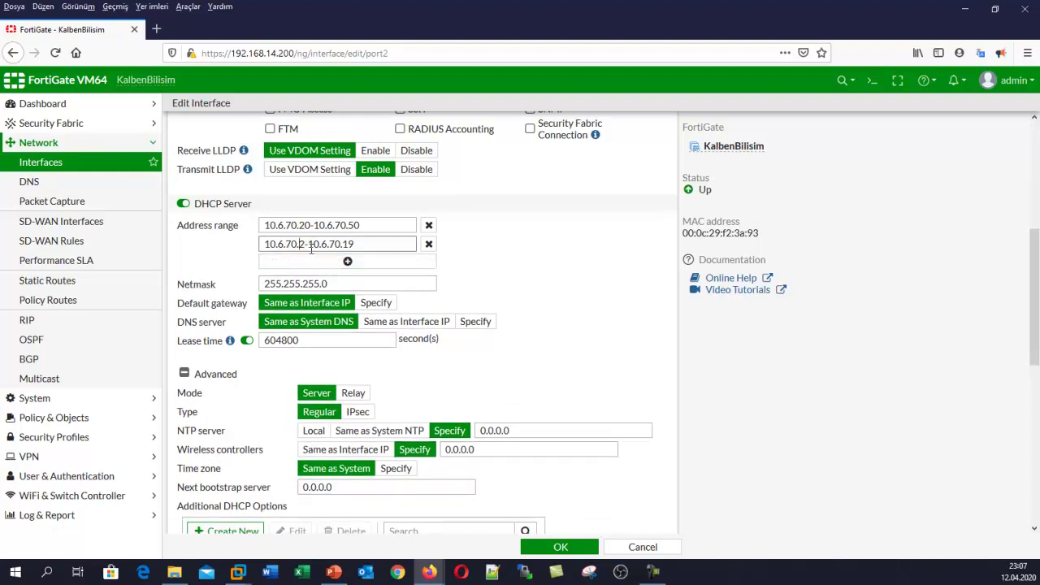
{"action": "key", "text": "BackSpace"}
{"action": "type", "text": "100"}
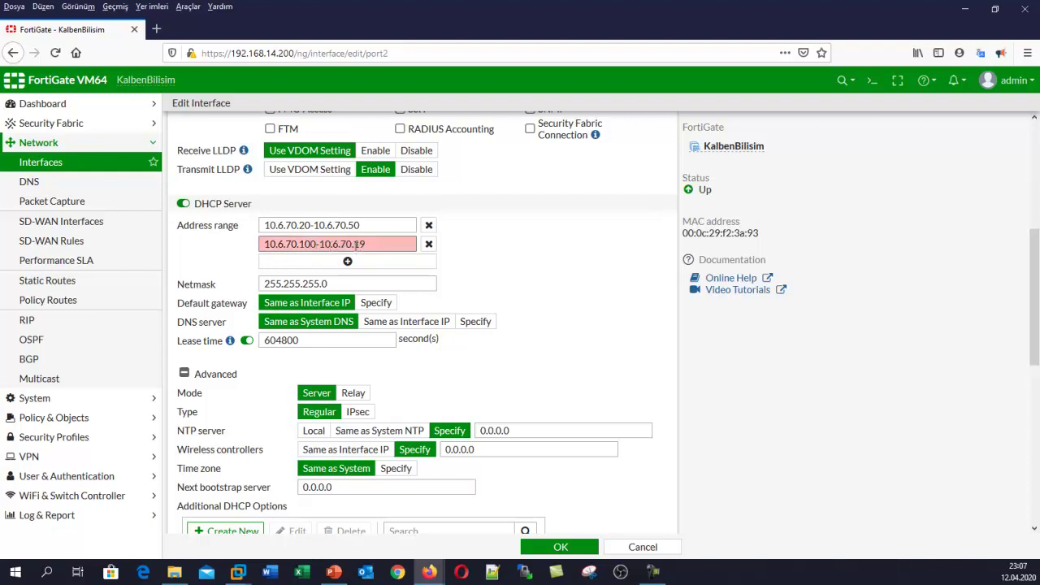
{"action": "left_click_drag", "start_coordinate": [353, 243], "coordinate": [381, 244]}
{"action": "type", "text": "150"}
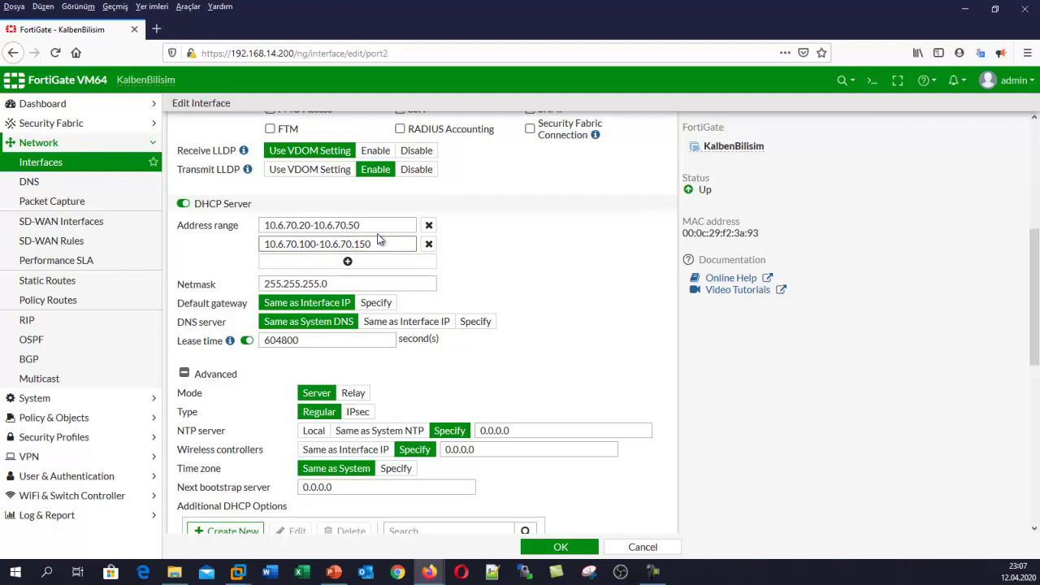
{"action": "left_click", "coordinate": [485, 260]}
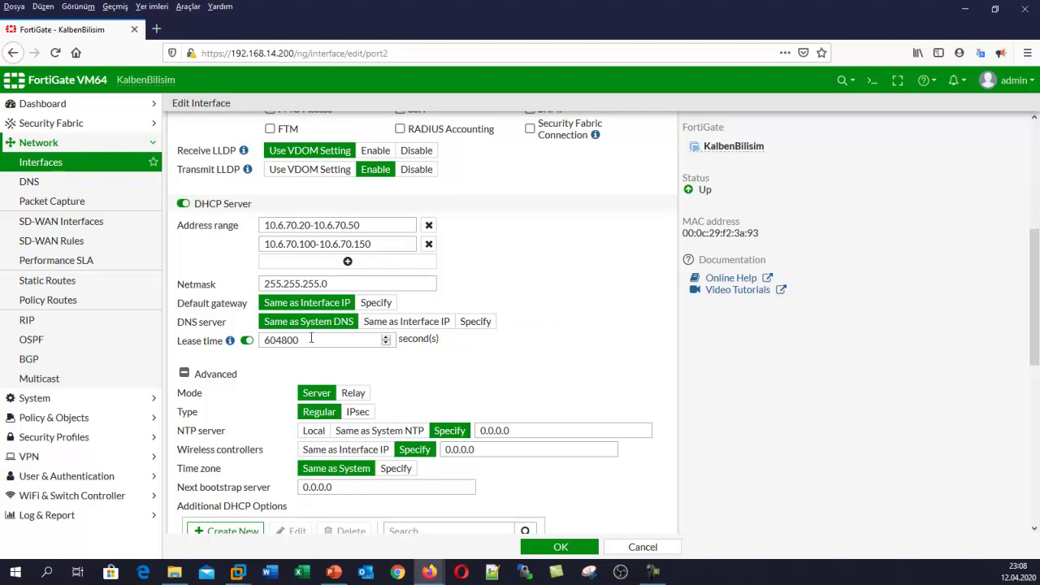
- Review the additional DHCP options and IP address assignment rules, and check the DHCP client list for existing clients
{"action": "scroll", "coordinate": [250, 349], "scroll_direction": "down", "scroll_amount": 4}
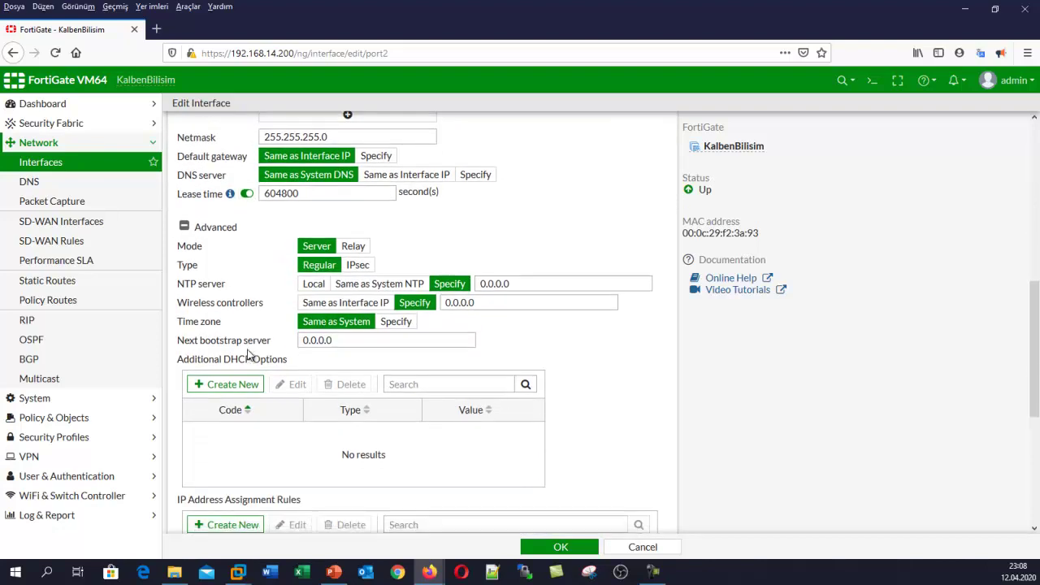
{"action": "scroll", "coordinate": [249, 358], "scroll_direction": "down", "scroll_amount": 2}
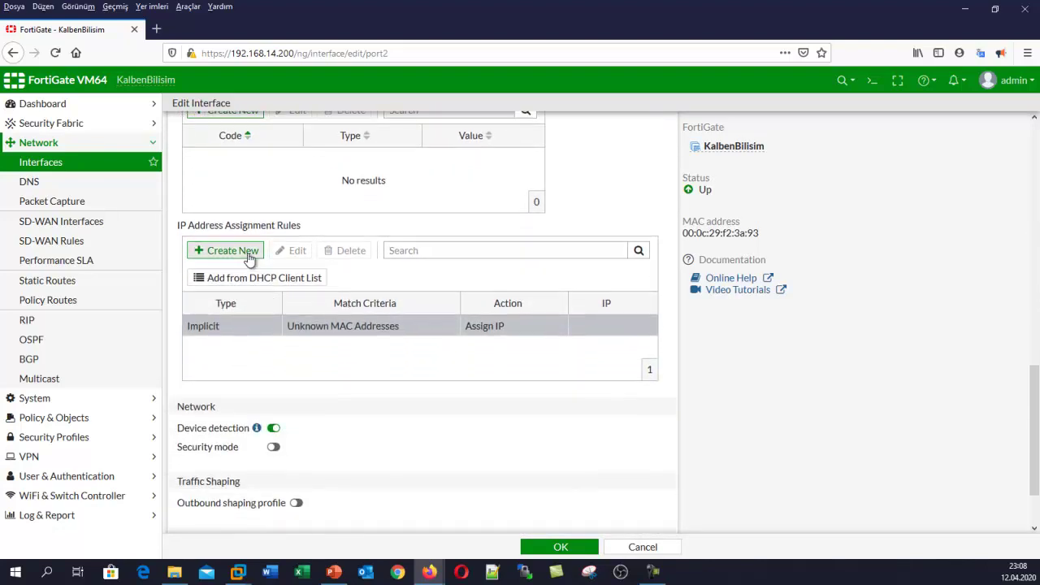
{"action": "scroll", "coordinate": [250, 258], "scroll_direction": "up", "scroll_amount": 1}
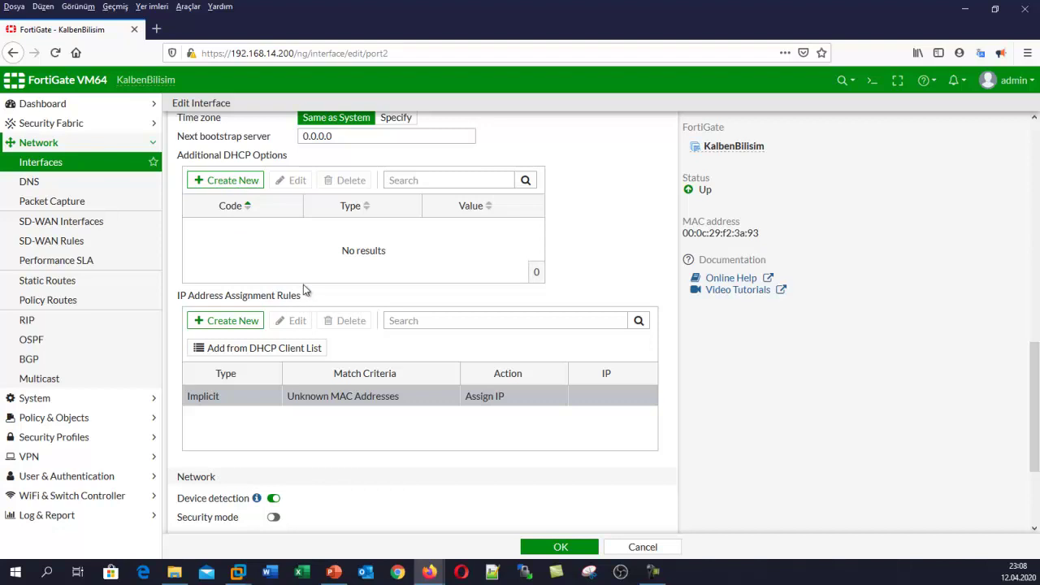
{"action": "scroll", "coordinate": [294, 299], "scroll_direction": "down", "scroll_amount": 2}
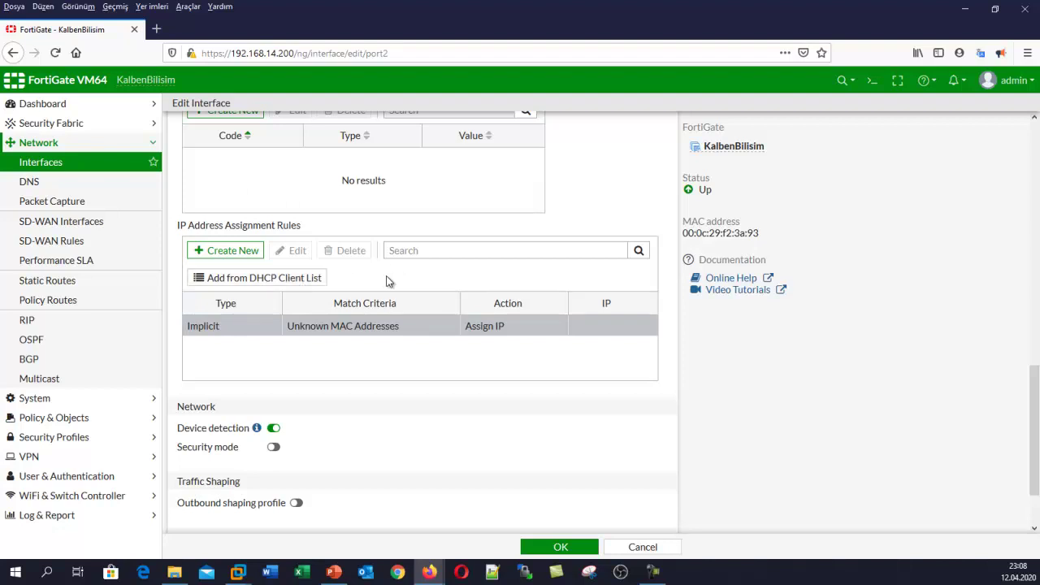
{"action": "left_click", "coordinate": [317, 279]}
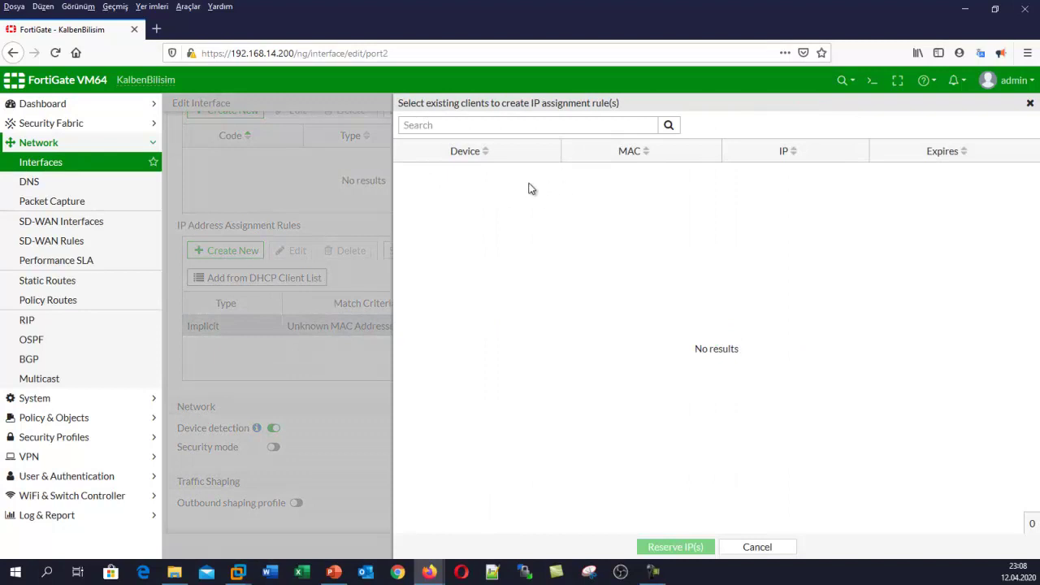
{"action": "left_click", "coordinate": [750, 551]}
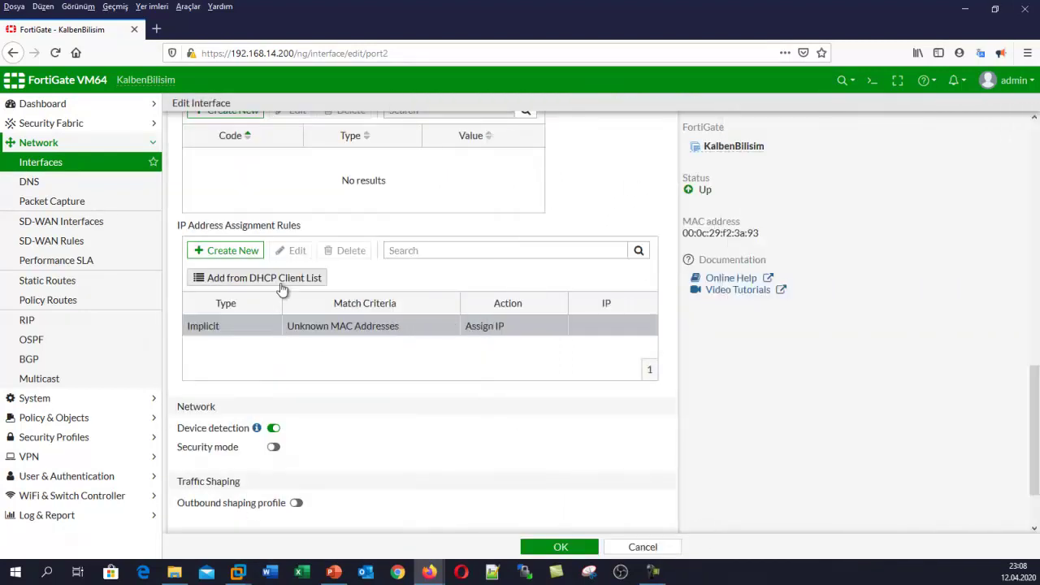
- Start a new IP address assignment rule and copy the Realtek Ethernet adapter's physical address from the Command Prompt output
{"action": "left_click", "coordinate": [236, 253]}
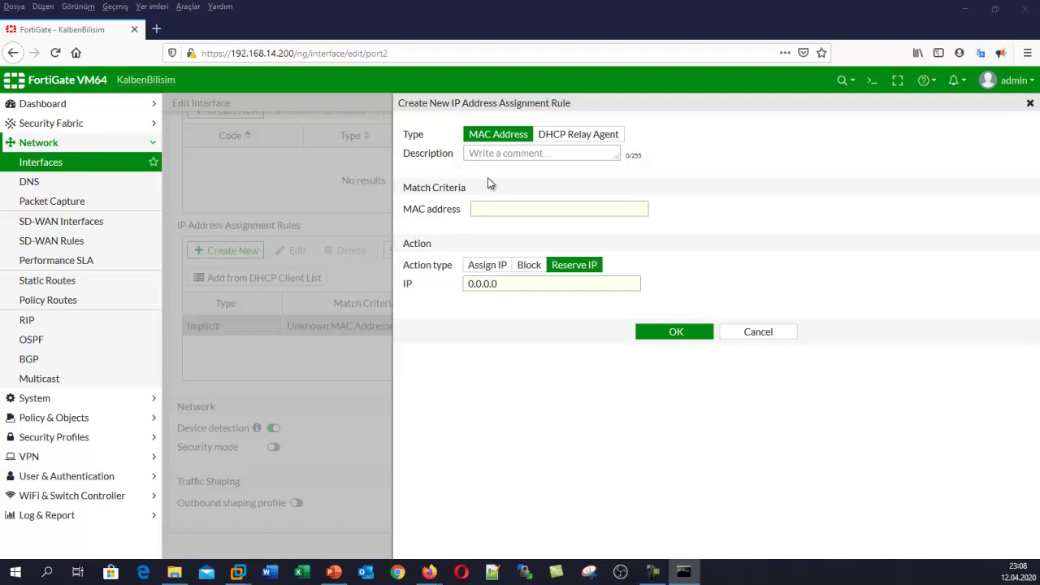
{"action": "left_click", "coordinate": [684, 571]}
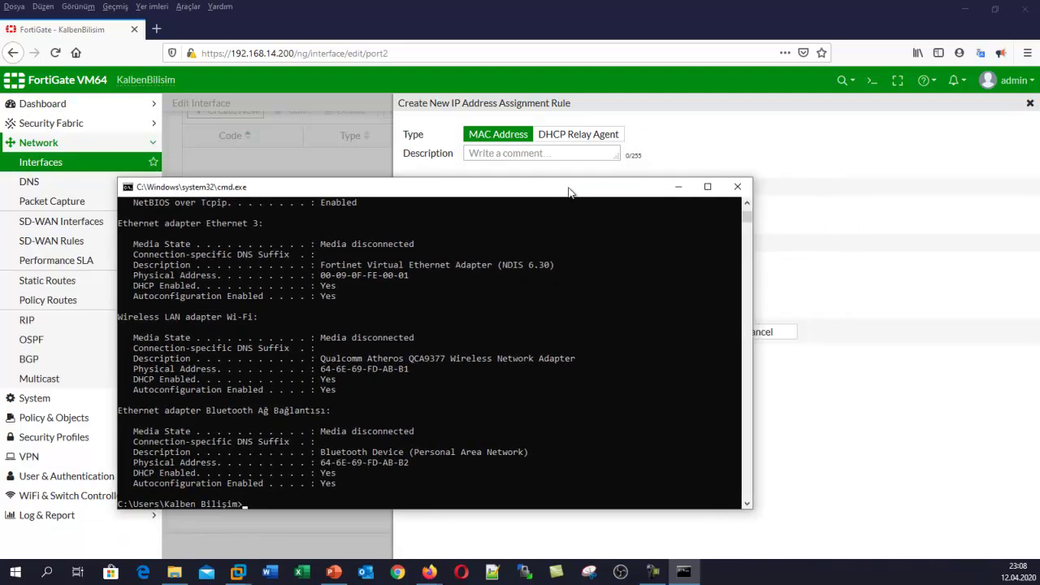
{"action": "scroll", "coordinate": [532, 339], "scroll_direction": "up", "scroll_amount": 2}
{"action": "scroll", "coordinate": [534, 334], "scroll_direction": "up", "scroll_amount": 6}
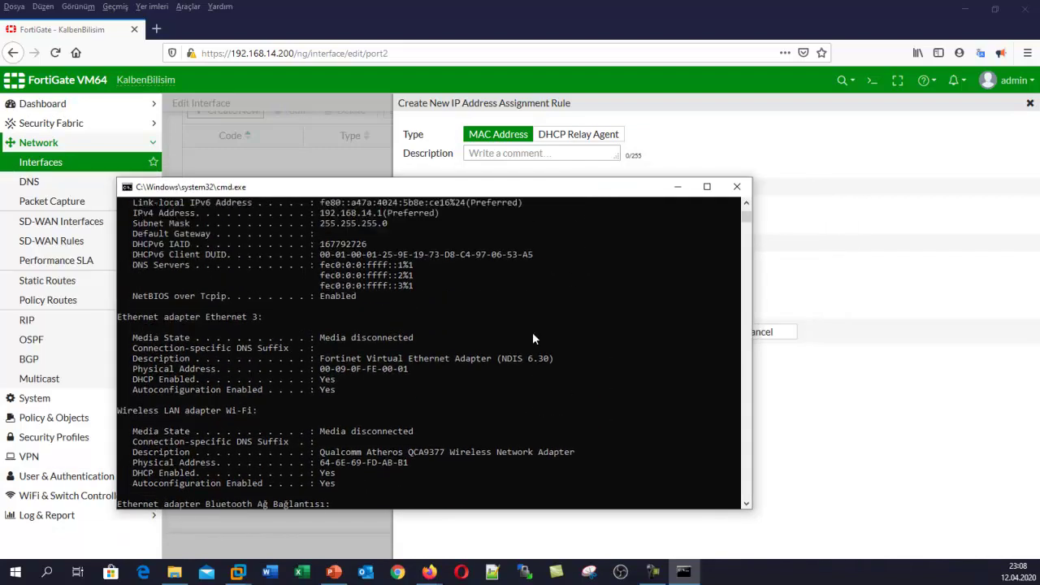
{"action": "scroll", "coordinate": [533, 333], "scroll_direction": "up", "scroll_amount": 1}
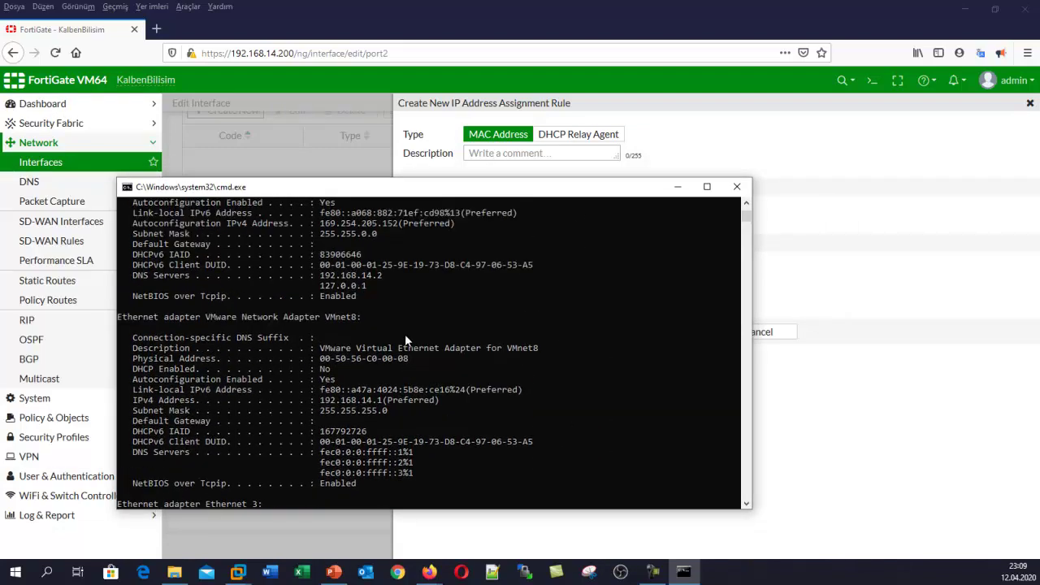
{"action": "scroll", "coordinate": [421, 356], "scroll_direction": "up", "scroll_amount": 3}
{"action": "scroll", "coordinate": [421, 357], "scroll_direction": "up", "scroll_amount": 5}
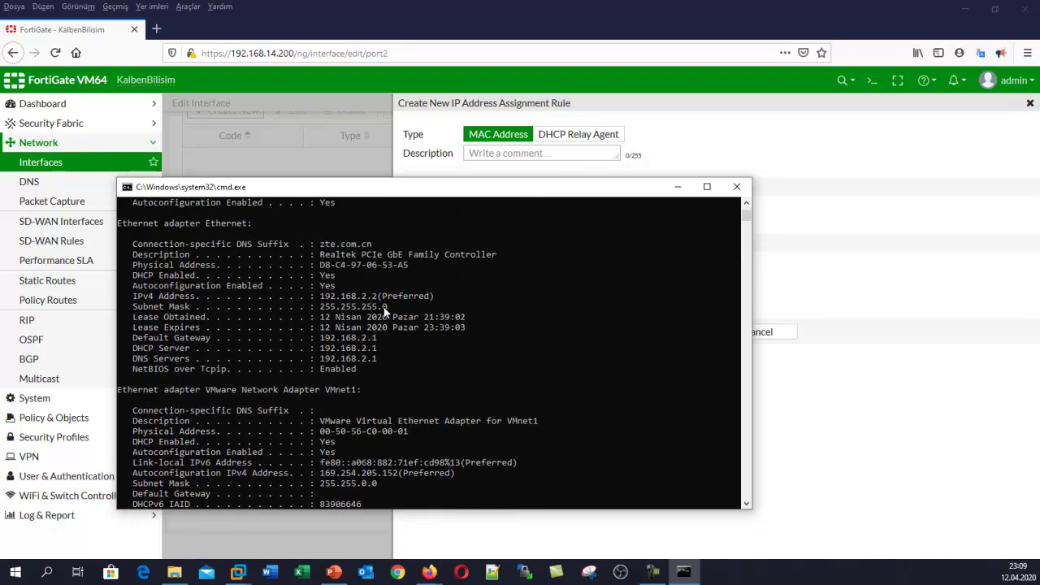
{"action": "left_click_drag", "start_coordinate": [403, 265], "coordinate": [322, 272]}
{"action": "right_click", "coordinate": [322, 272]}
{"action": "left_click", "coordinate": [677, 187]}
{"action": "left_click", "coordinate": [503, 209]}
{"action": "type", "text": "D8-C4-97-06-53-A5"}
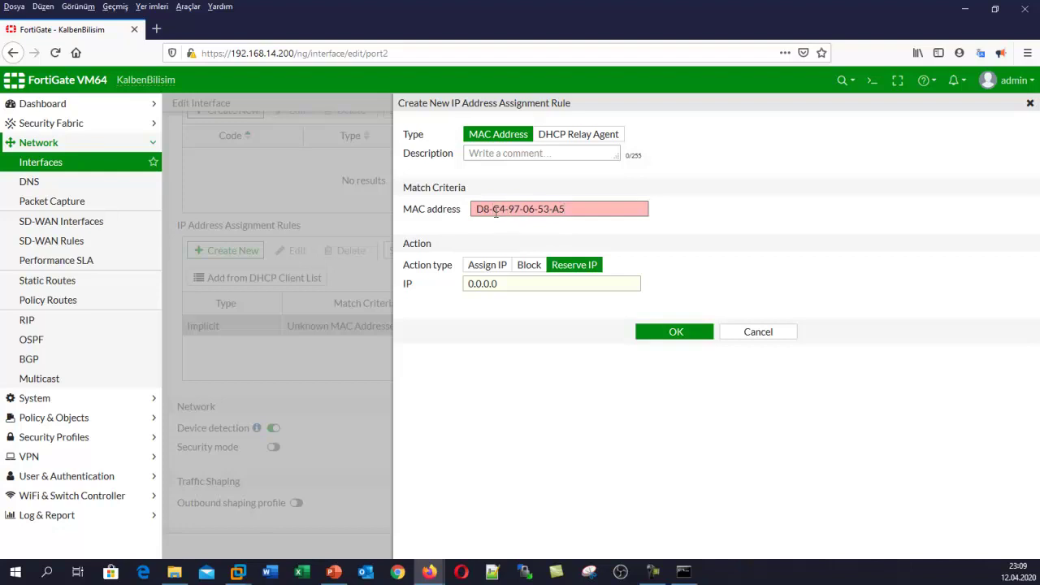
{"action": "left_click", "coordinate": [495, 209]}
{"action": "key", "text": "BackSpace"}
{"action": "type", "text": ":"}
{"action": "key", "text": "End"}
{"action": "key", "text": "Left"}
{"action": "key", "text": "Left"}
{"action": "key", "text": "BackSpace"}
{"action": "type", "text": ":"}
{"action": "key", "text": "BackSpace"}
{"action": "type", "text": ":"}
{"action": "key", "text": "End"}
{"action": "key", "text": "Left"}
{"action": "key", "text": "Left"}
{"action": "key", "text": "Left"}
{"action": "key", "text": "BackSpace"}
{"action": "type", "text": ":"}
{"action": "key", "text": "Left"}
{"action": "key", "text": "Left"}
{"action": "key", "text": "BackSpace"}
{"action": "type", "text": ":"}
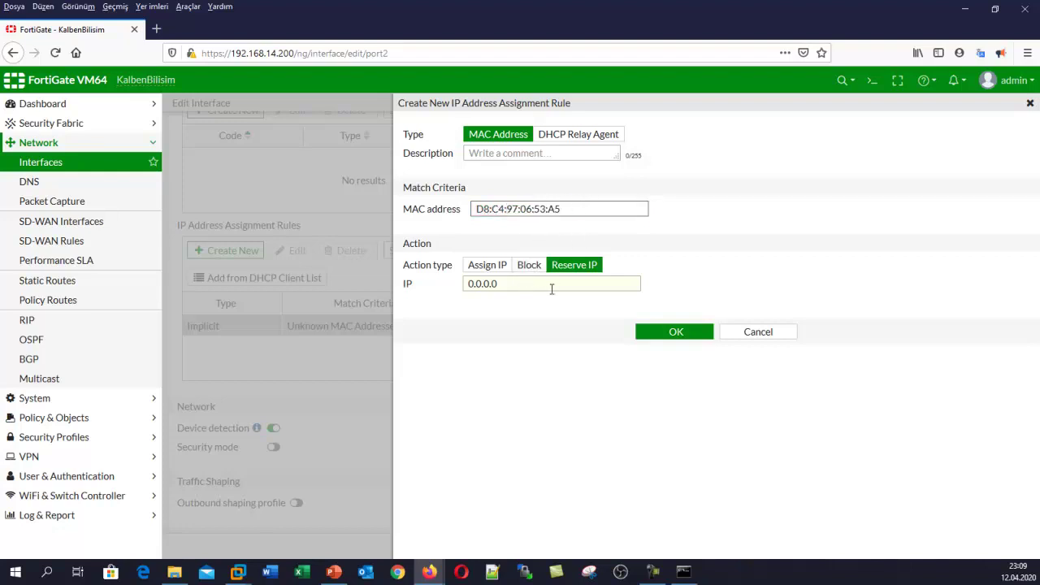
- Reserve IP 10.6.70.25 for the entered MAC address and save the assignment rule
{"action": "left_click", "coordinate": [501, 286]}
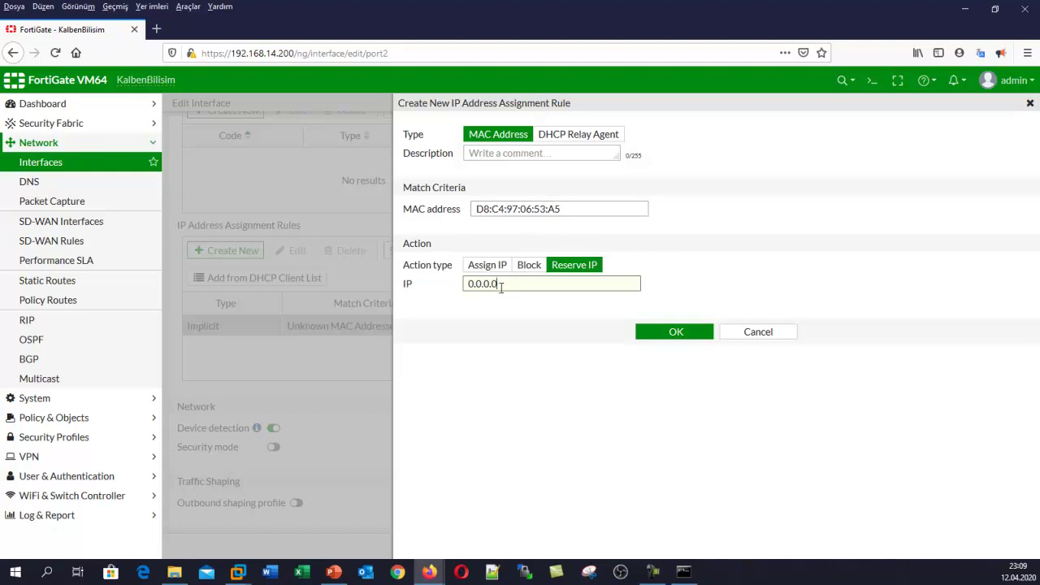
{"action": "double_click", "coordinate": [500, 287]}
{"action": "type", "text": "10.6."}
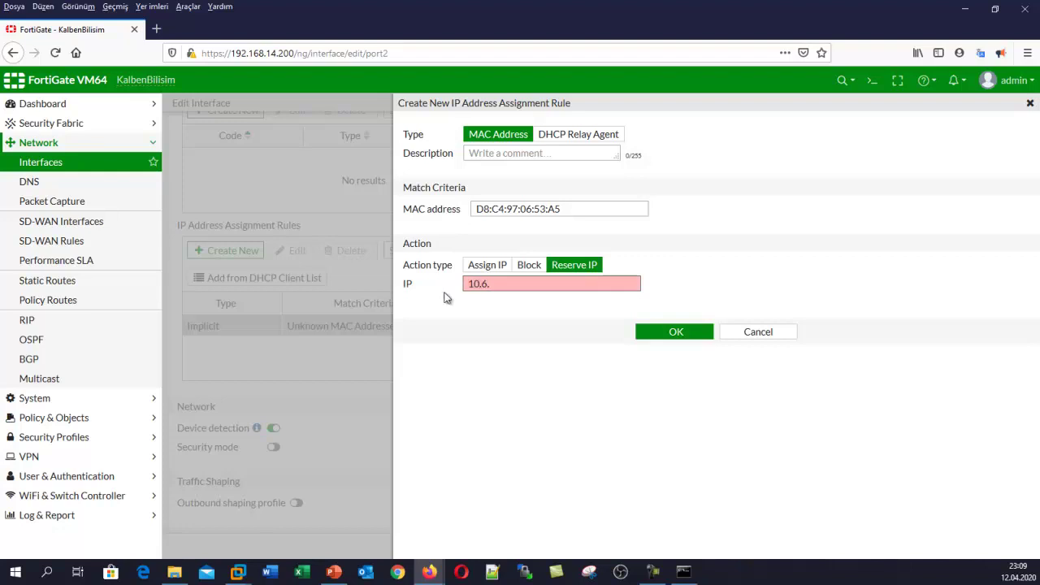
{"action": "type", "text": "70.25"}
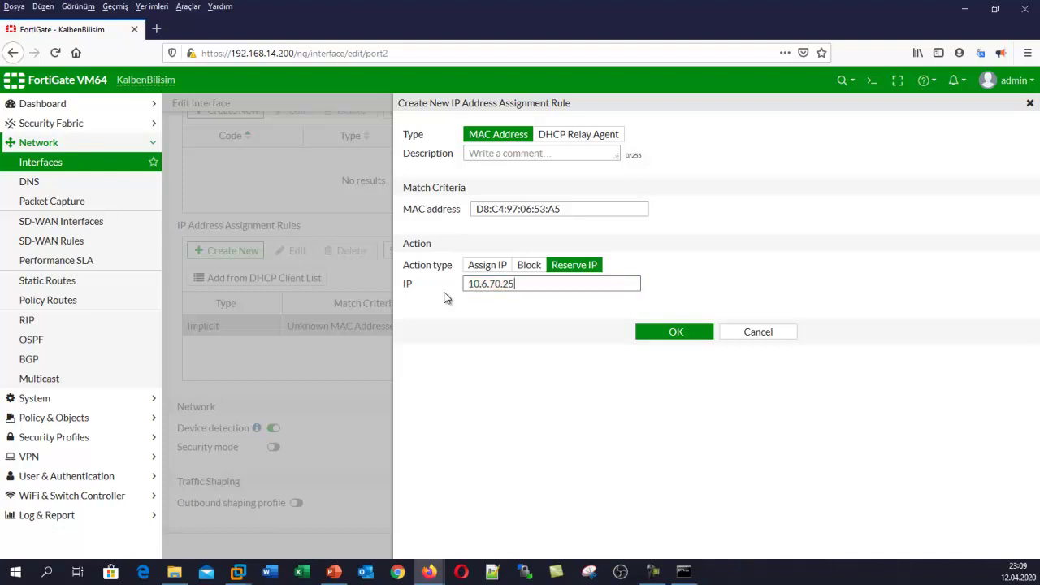
{"action": "left_click", "coordinate": [673, 335]}
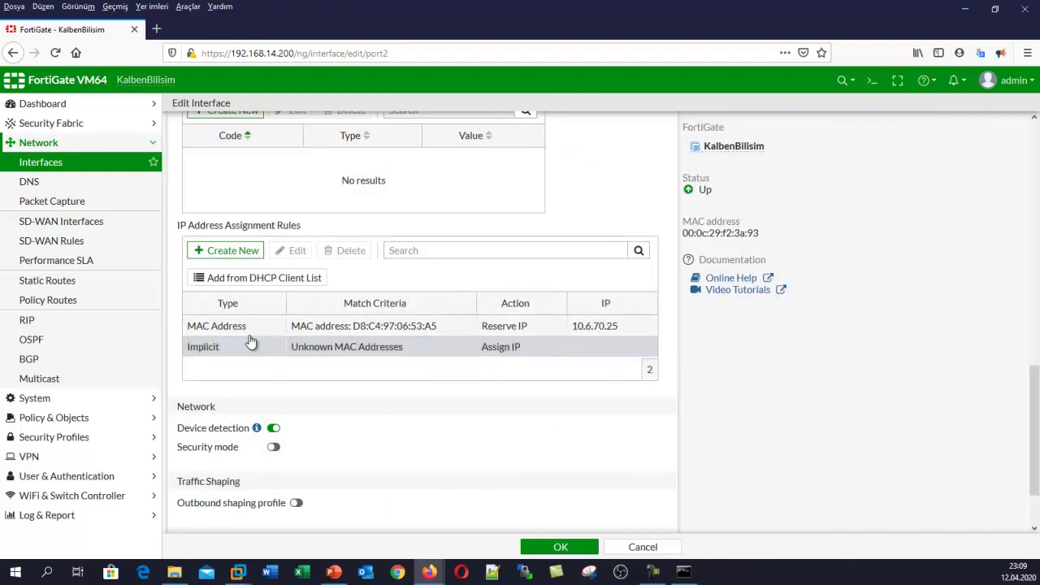
- Open the MAC address rule for editing, look at the Block and Assign IP action types, and save it with Reserve IP
{"action": "left_click", "coordinate": [373, 332]}
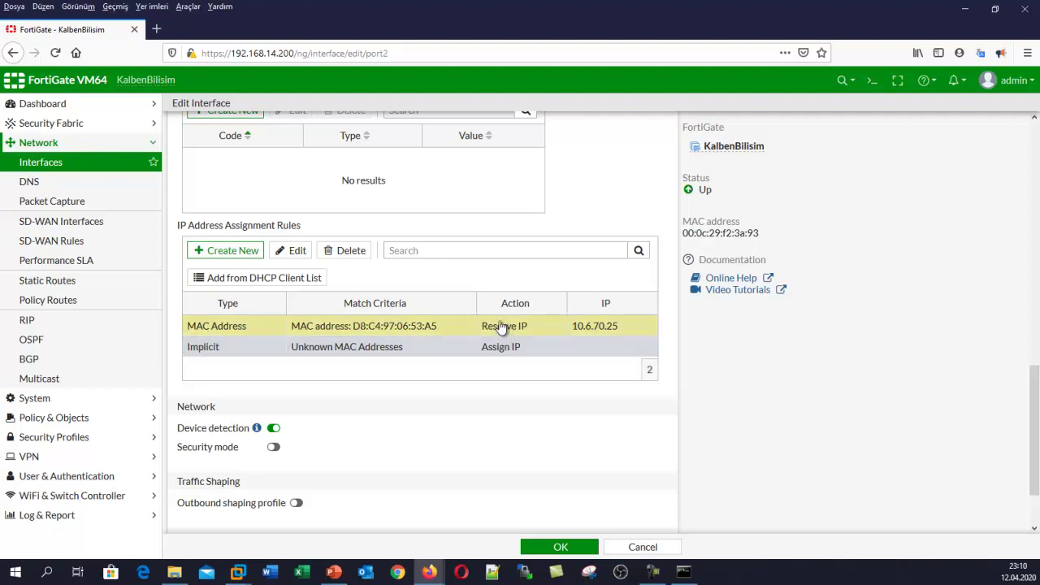
{"action": "left_click", "coordinate": [297, 252]}
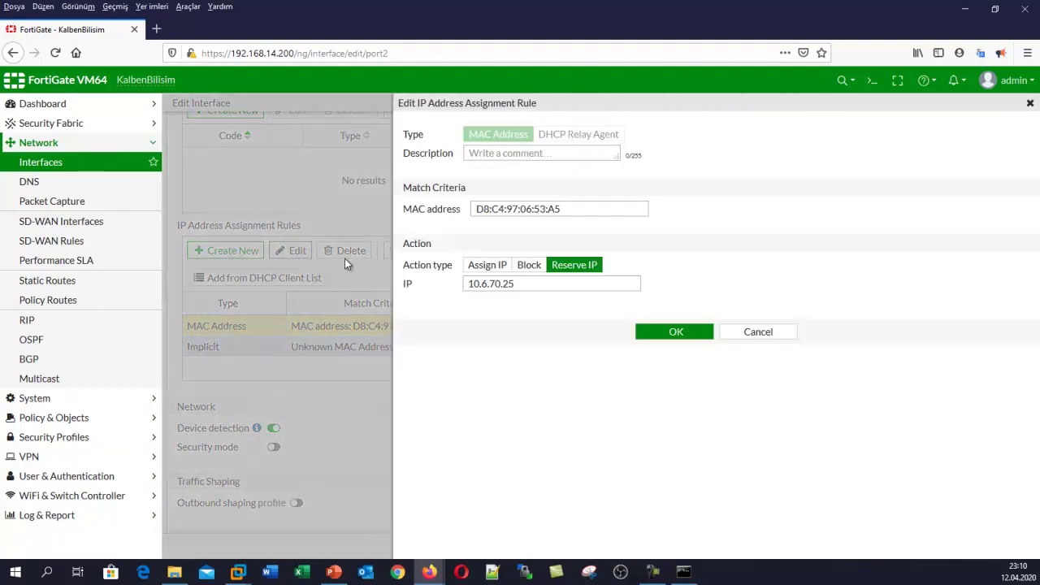
{"action": "left_click", "coordinate": [527, 266]}
{"action": "left_click", "coordinate": [486, 267]}
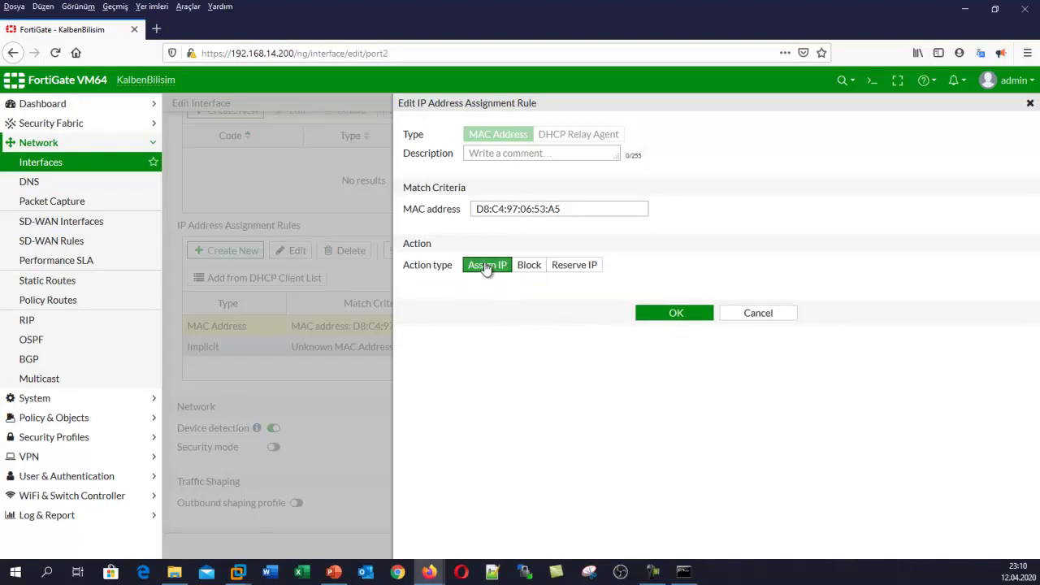
{"action": "left_click", "coordinate": [569, 268]}
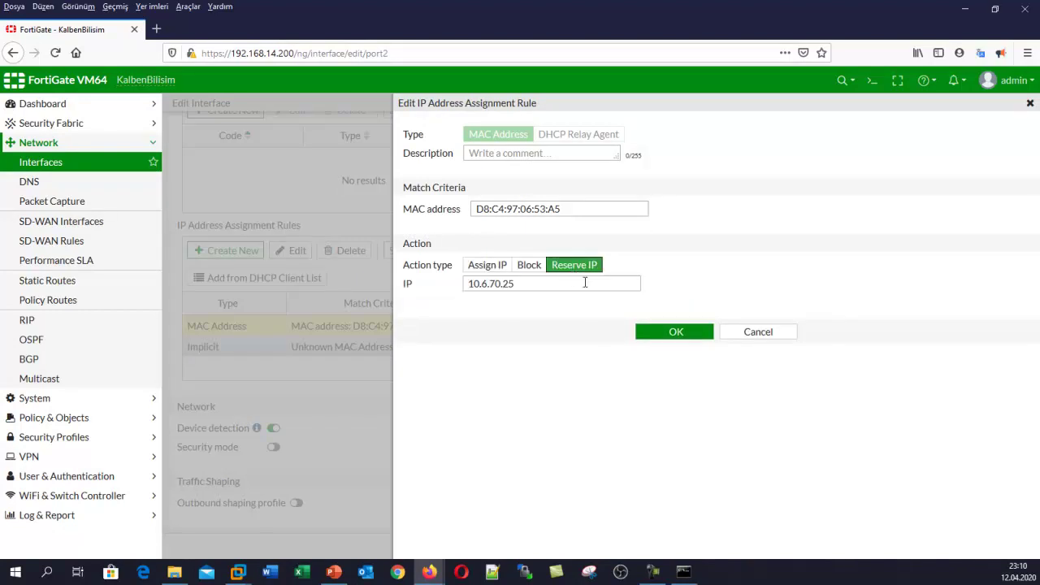
{"action": "left_click", "coordinate": [671, 337]}
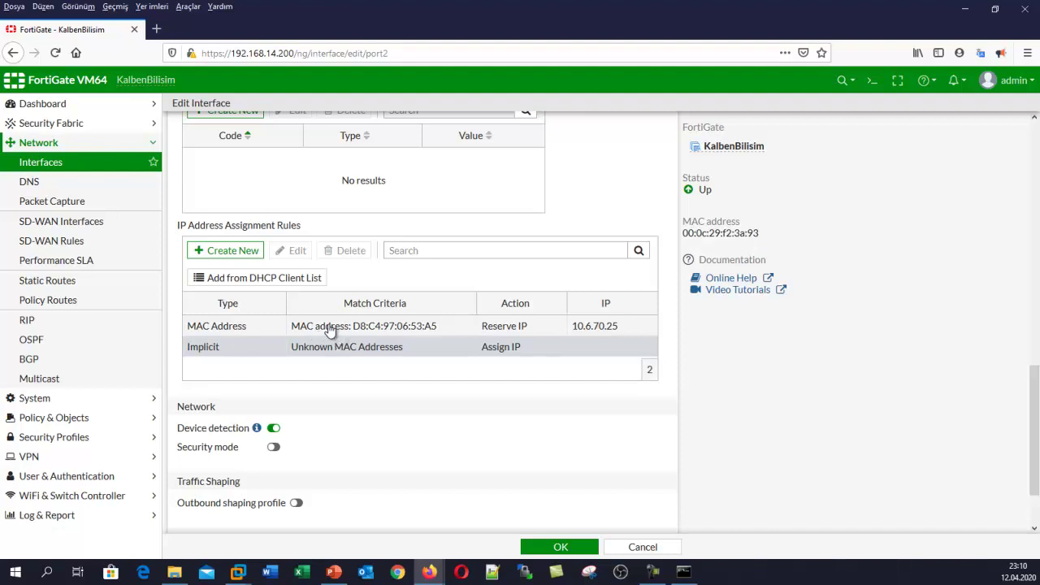
- Enable security mode to examine the Captive Portal options for the interface, and switch it off again
{"action": "scroll", "coordinate": [342, 349], "scroll_direction": "down", "scroll_amount": 2}
{"action": "mouse_move", "coordinate": [260, 348]}
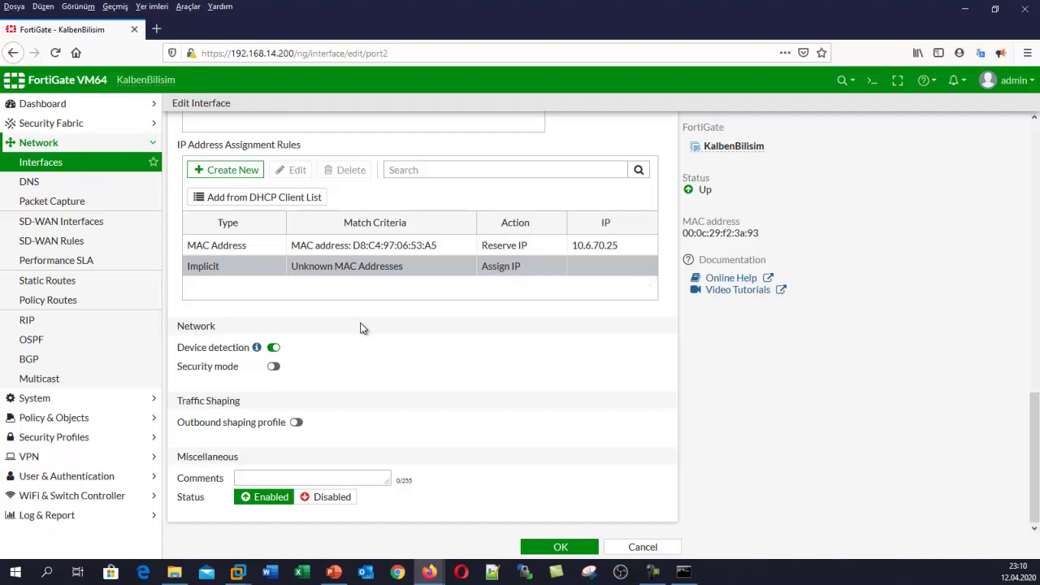
{"action": "left_click", "coordinate": [273, 367]}
{"action": "scroll", "coordinate": [273, 371], "scroll_direction": "down", "scroll_amount": 2}
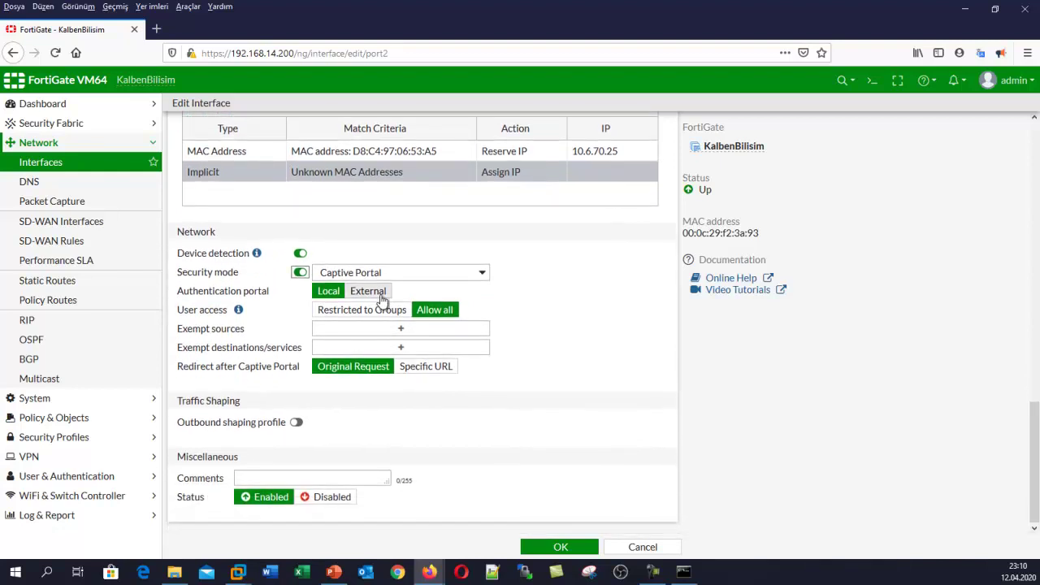
{"action": "left_click", "coordinate": [391, 273]}
{"action": "left_click", "coordinate": [379, 291]}
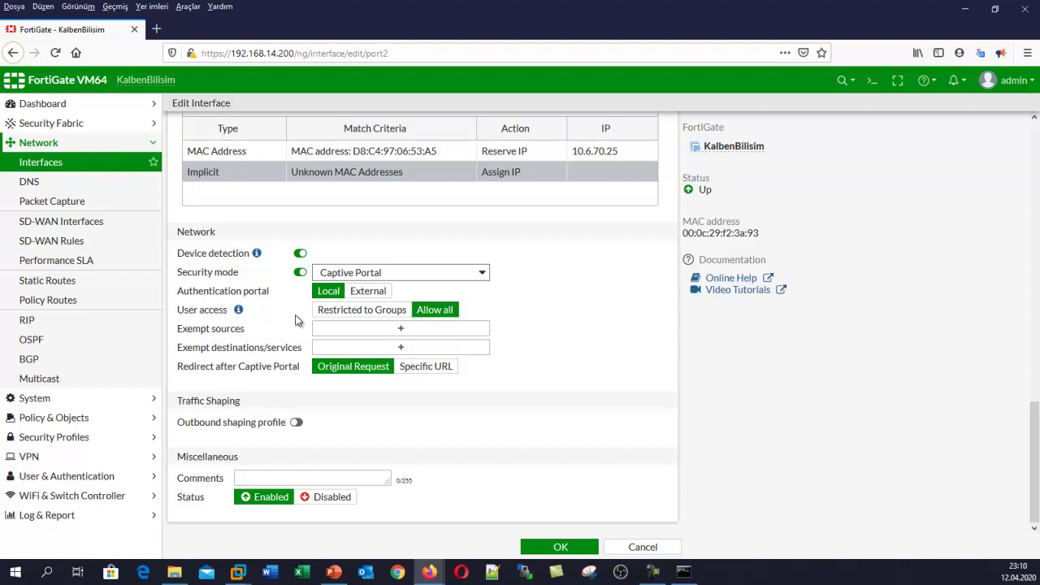
{"action": "left_click", "coordinate": [300, 274]}
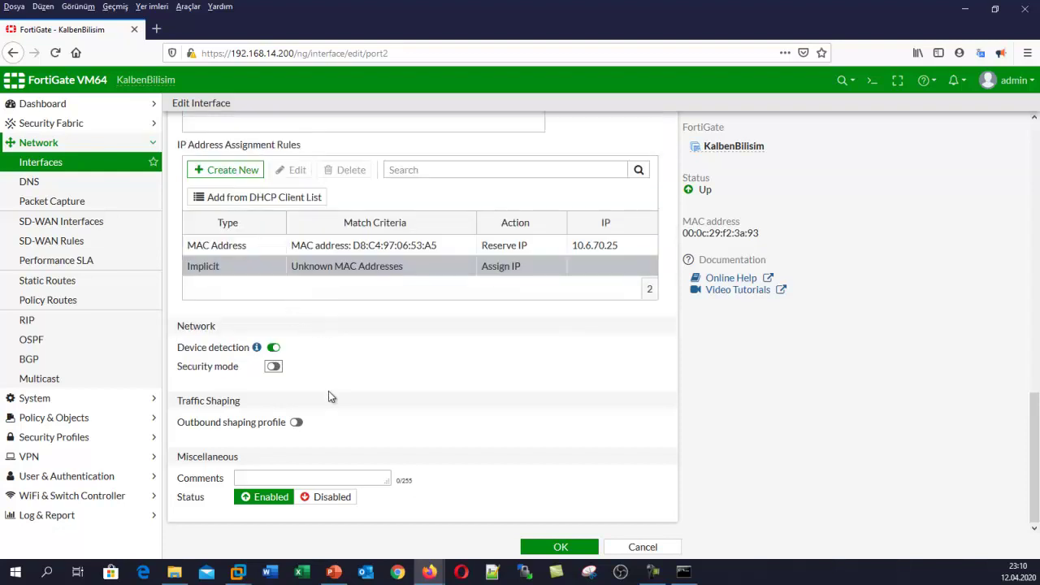
- Enable the outbound shaping profile to check the available profiles, and switch it off again
{"action": "left_click", "coordinate": [296, 423]}
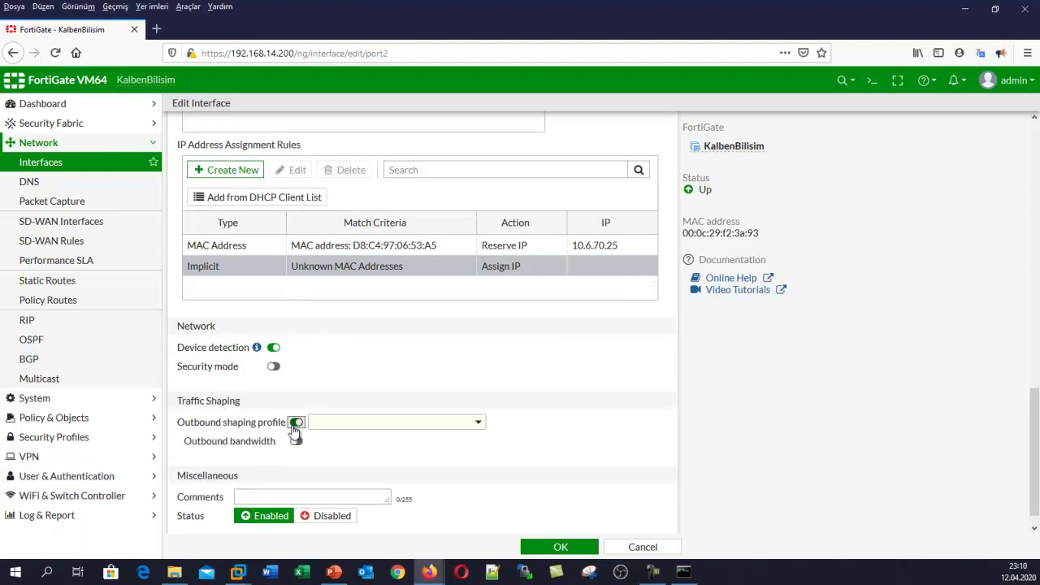
{"action": "left_click", "coordinate": [368, 416]}
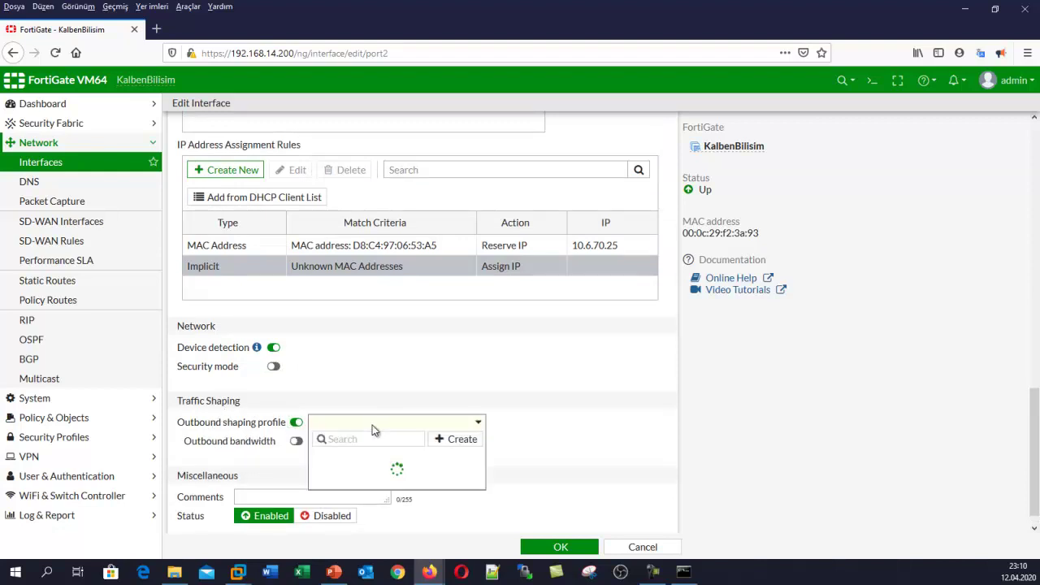
{"action": "left_click", "coordinate": [294, 425]}
{"action": "left_click", "coordinate": [294, 424]}
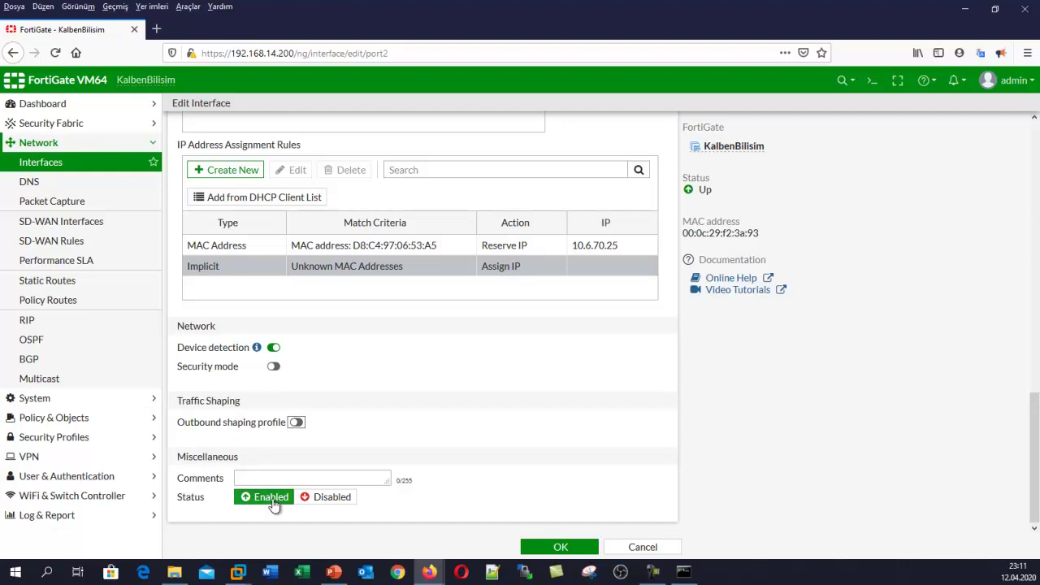
- Save the port2 interface settings and check its entry in the interface list
{"action": "left_click", "coordinate": [558, 547]}
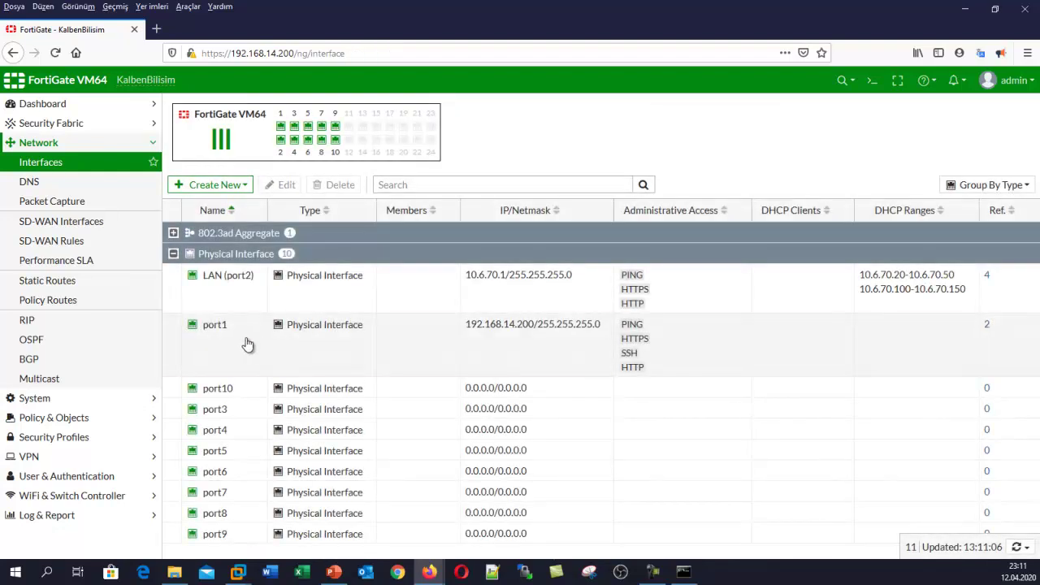
{"action": "left_click", "coordinate": [248, 345]}
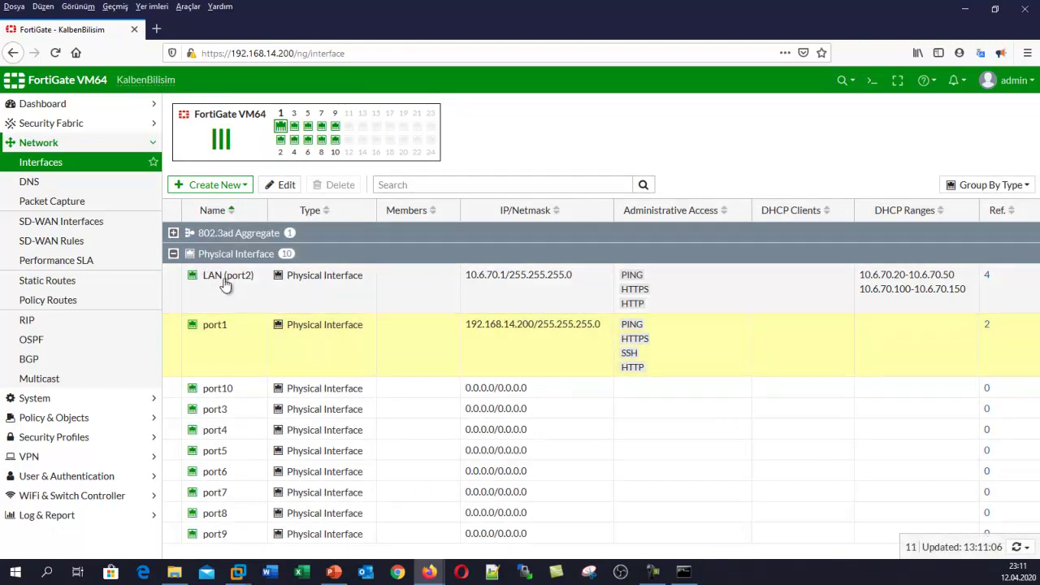
{"action": "mouse_move", "coordinate": [225, 282]}
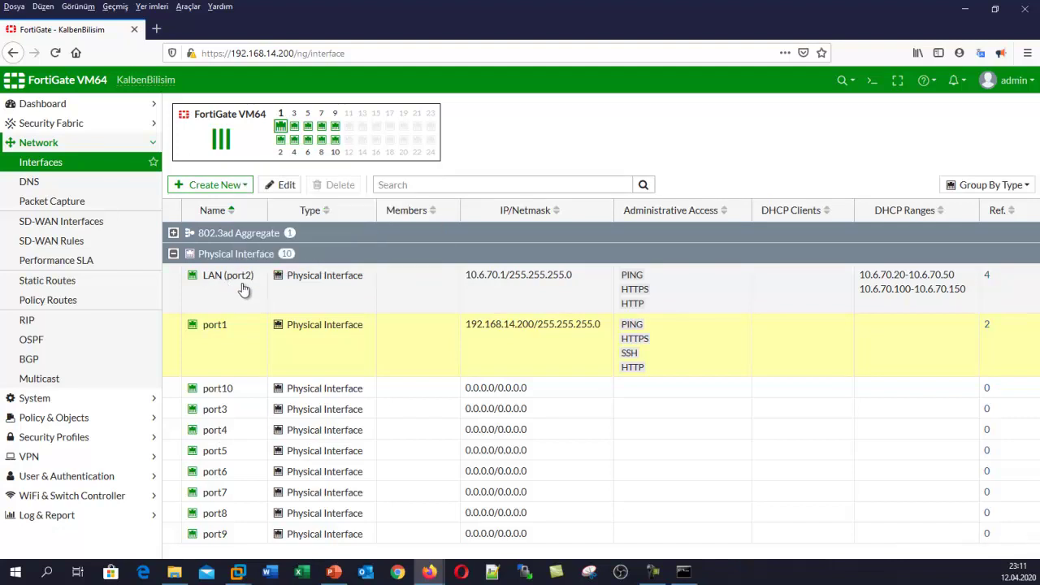
- Open a new interface form, examine the available interface types, and cancel without creating one
{"action": "left_click", "coordinate": [234, 187]}
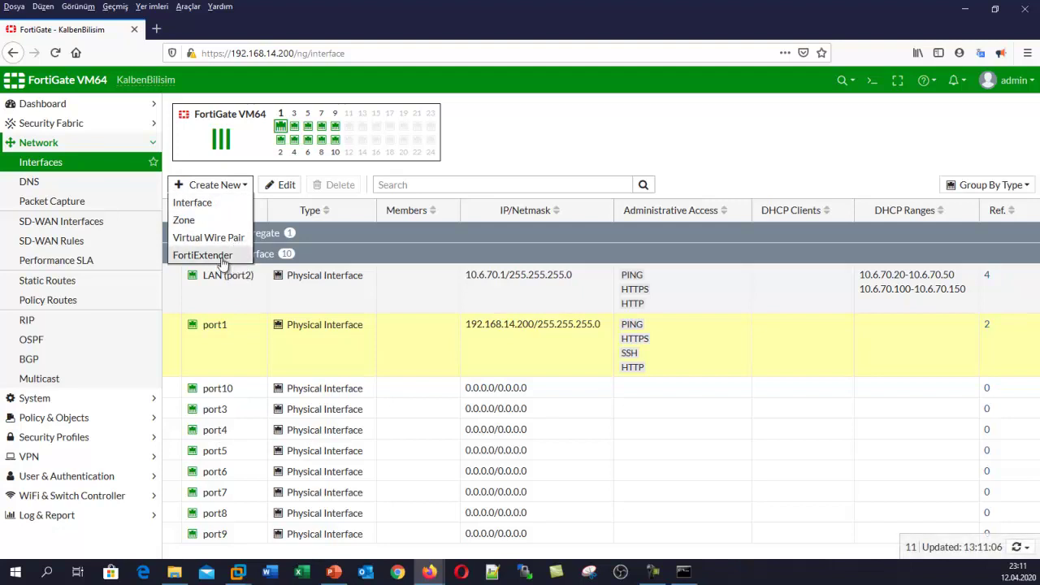
{"action": "left_click", "coordinate": [201, 206]}
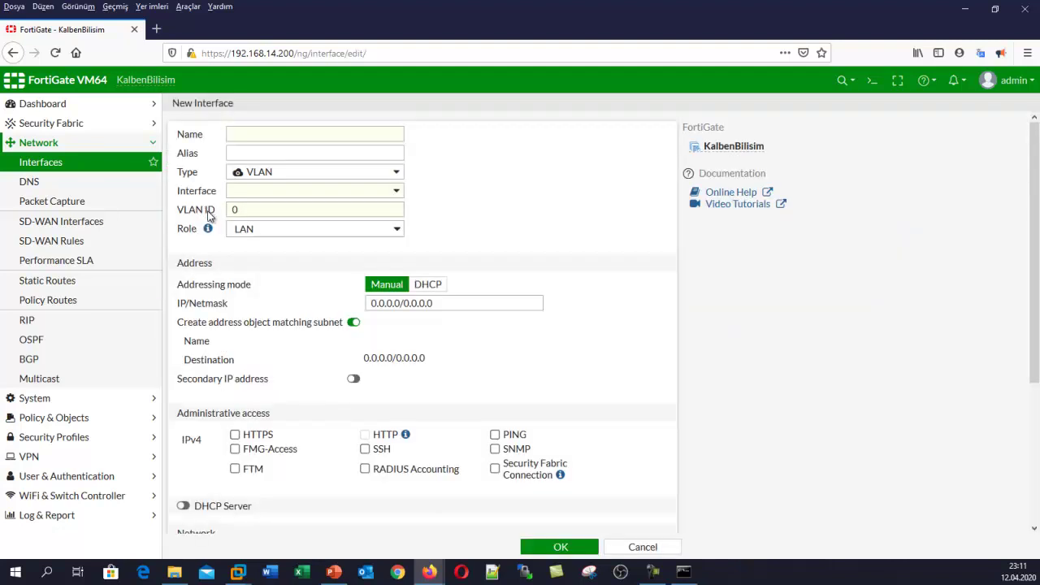
{"action": "left_click", "coordinate": [347, 176]}
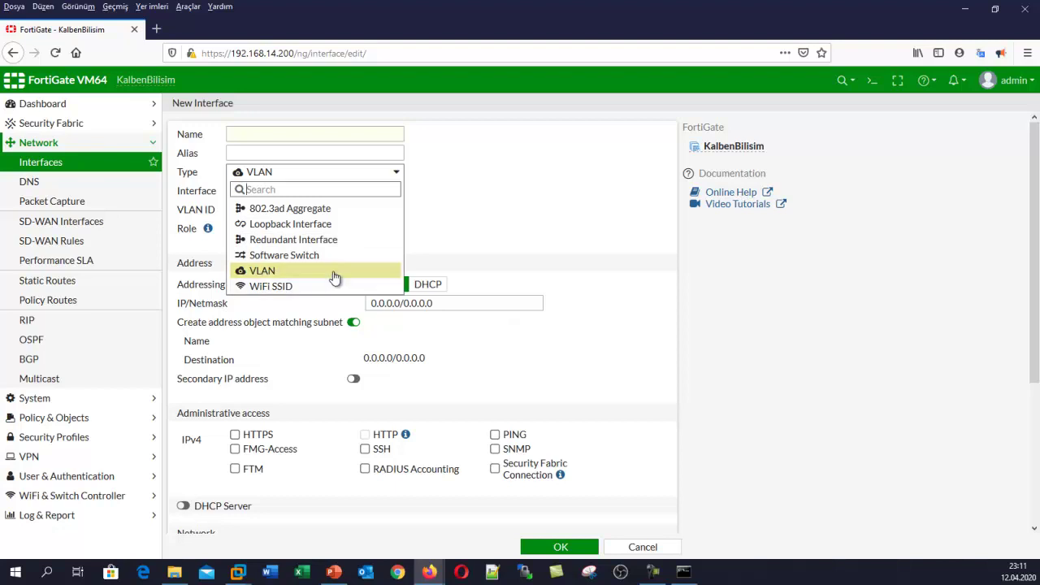
{"action": "left_click", "coordinate": [457, 205]}
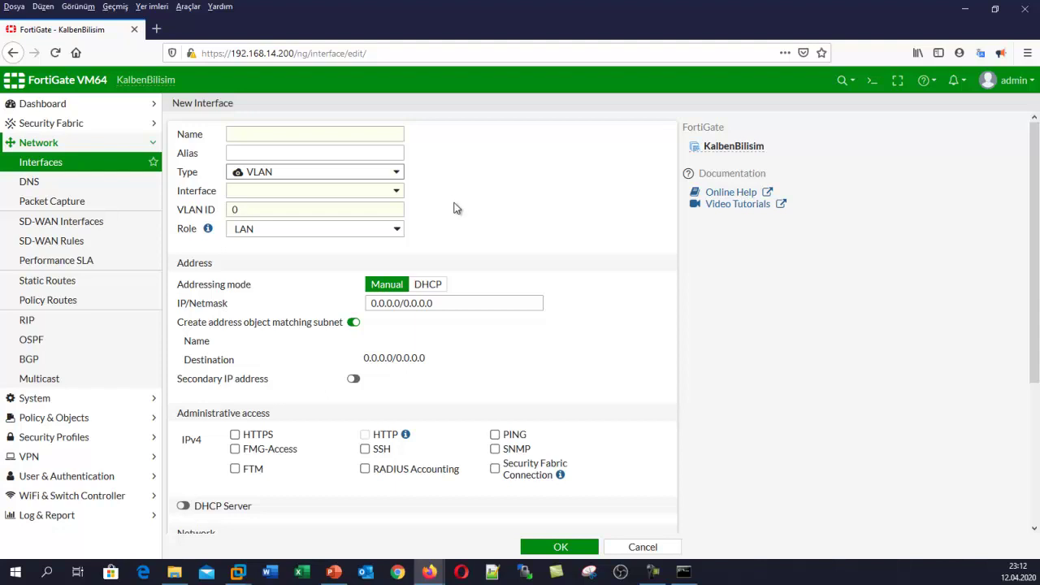
{"action": "left_click", "coordinate": [642, 547]}
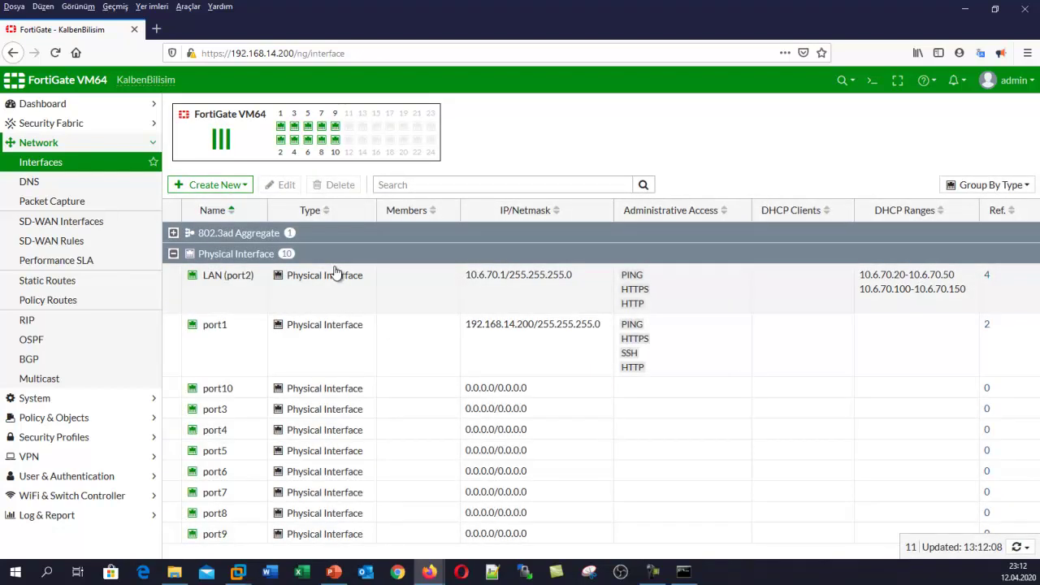
- Check the port status overview and open the Status dashboard
{"action": "mouse_move", "coordinate": [309, 145]}
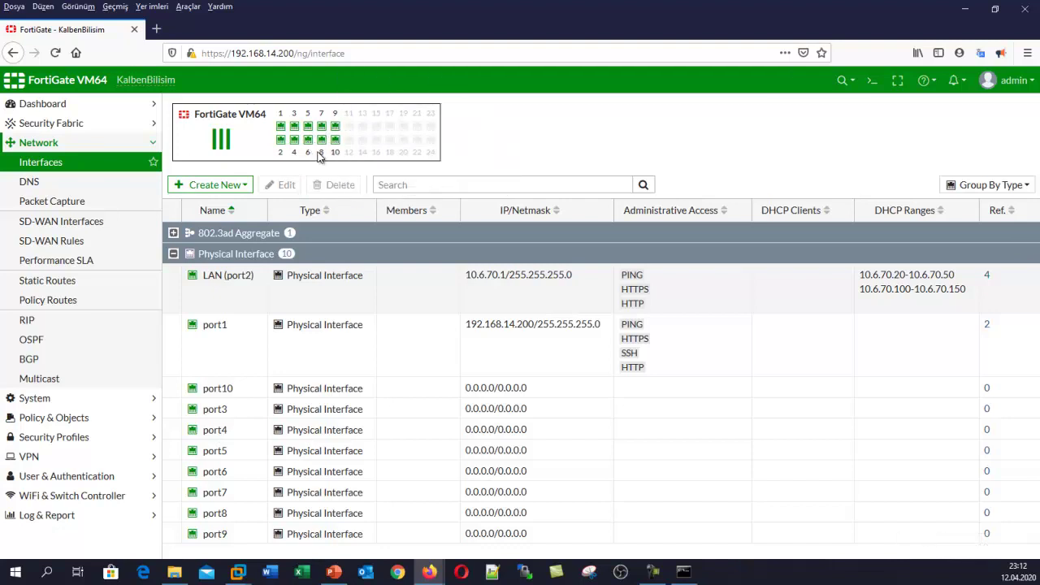
{"action": "mouse_move", "coordinate": [321, 126]}
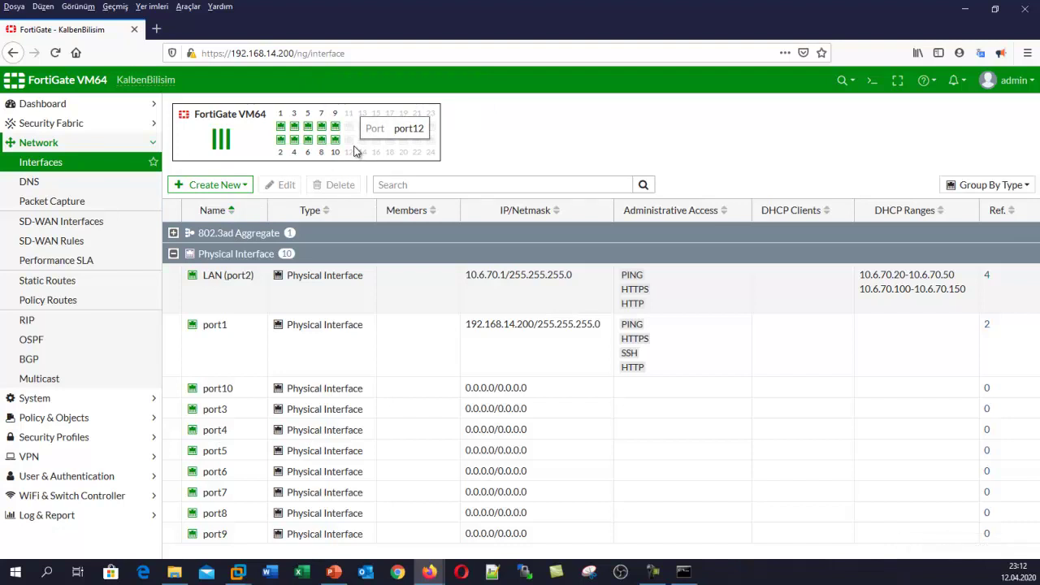
{"action": "left_click", "coordinate": [41, 104]}
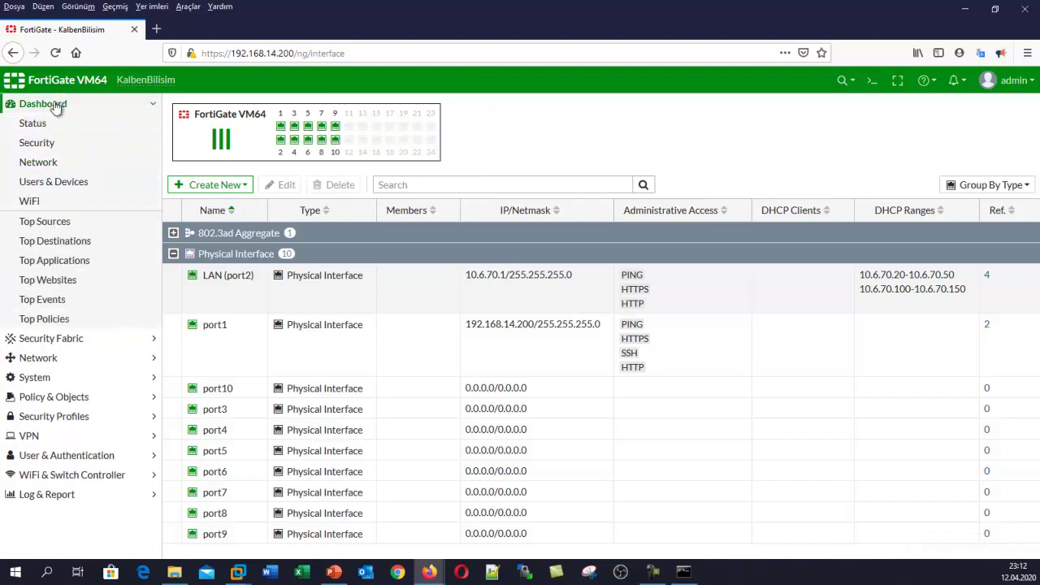
{"action": "left_click", "coordinate": [46, 128]}
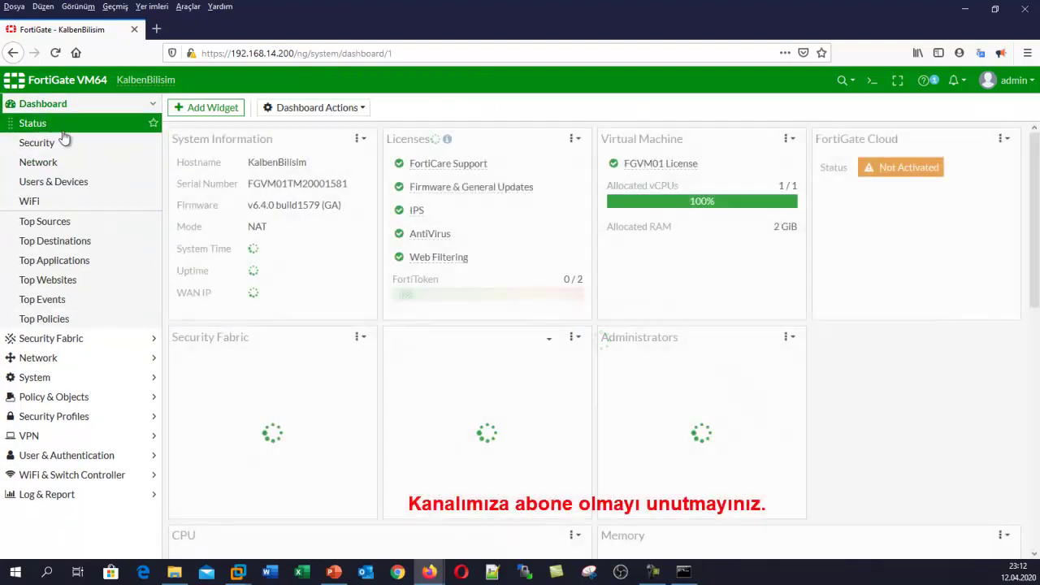